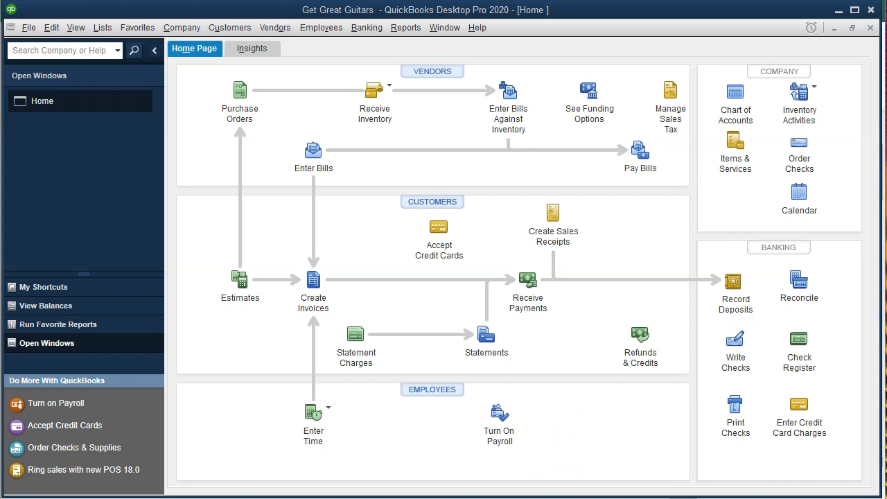
- Switch to the Excel payroll workbook and review the register's earnings and the Total row from social security through employer Medicare
key(alt+Tab)
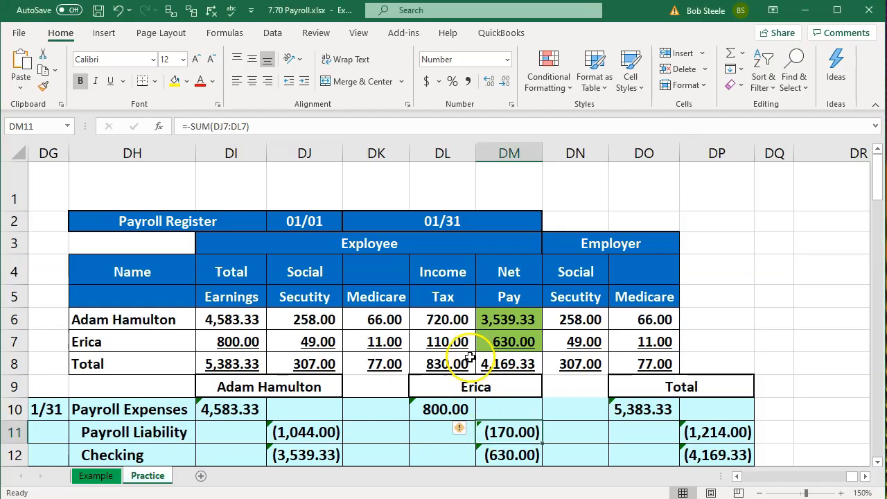
click(250, 323)
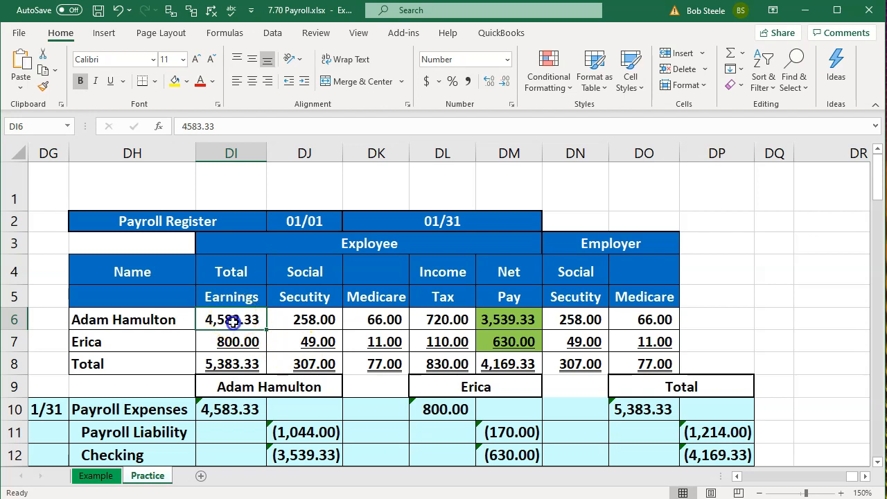
drag(232, 323, 232, 333)
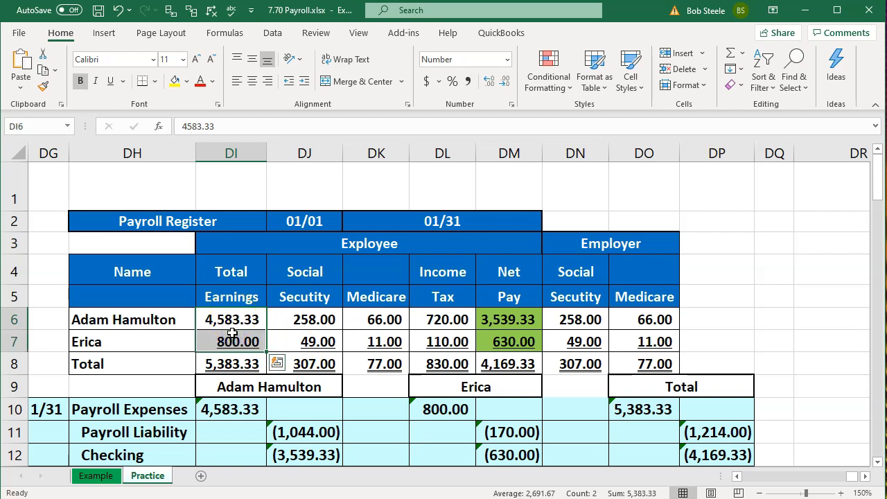
key(Down)
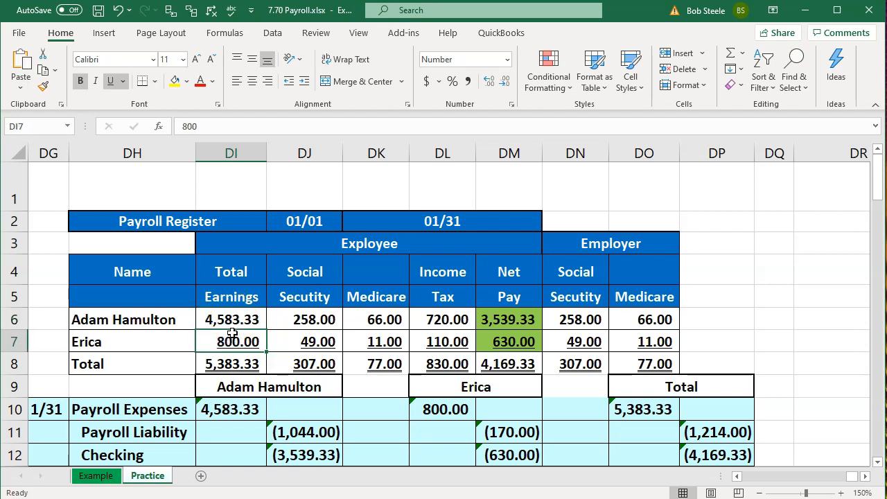
key(Right)
key(Down)
key(Right)
key(Right)
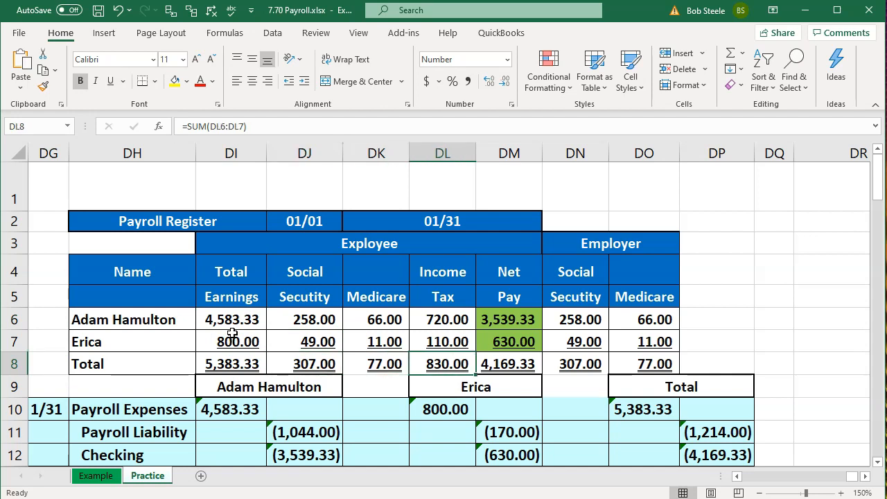
key(Right)
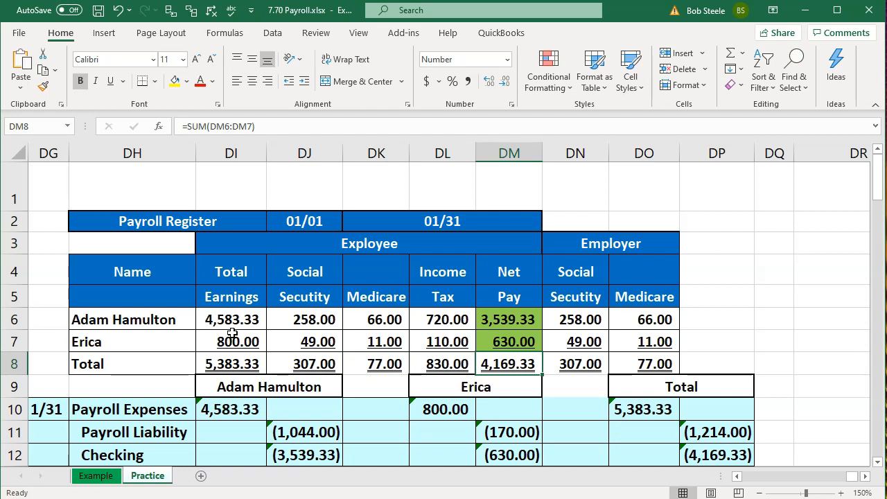
key(Right)
key(Right)
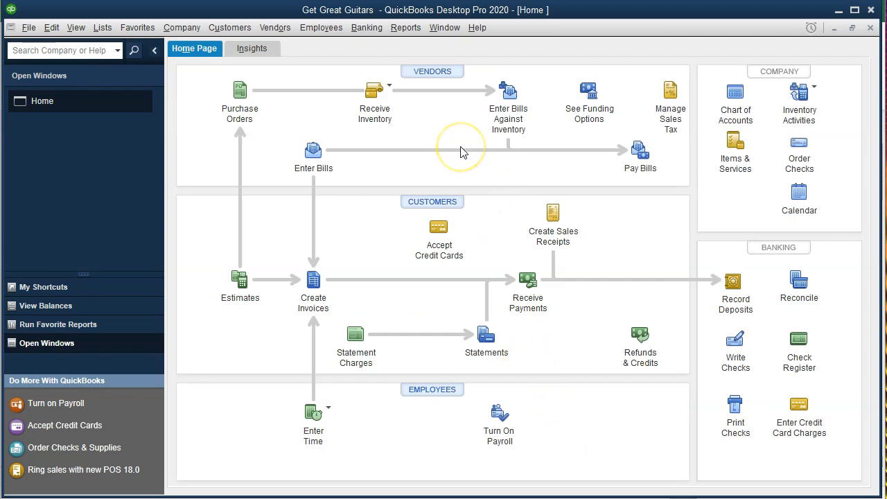
- Switch to QuickBooks and open the standard Balance Sheet report
click(402, 29)
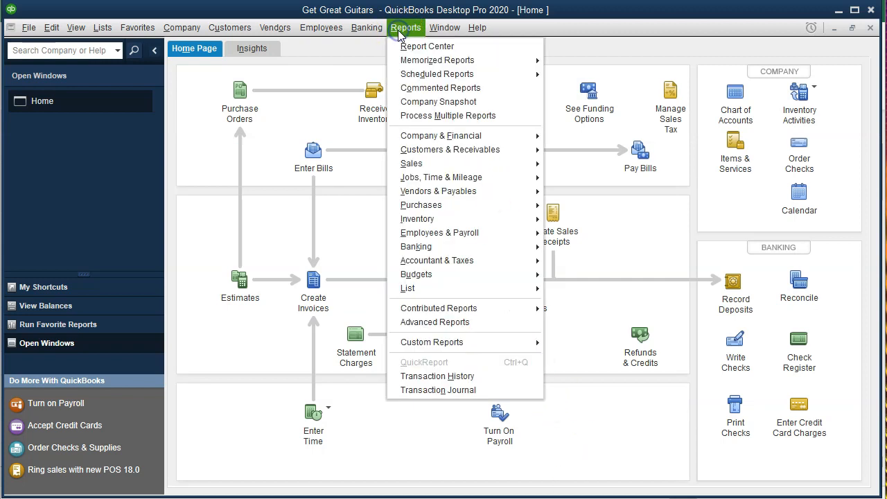
mouse_move(446, 137)
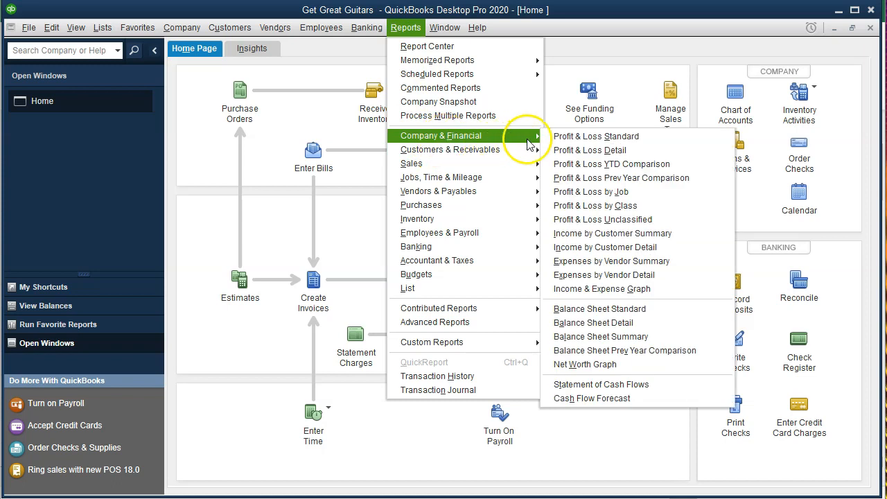
click(589, 308)
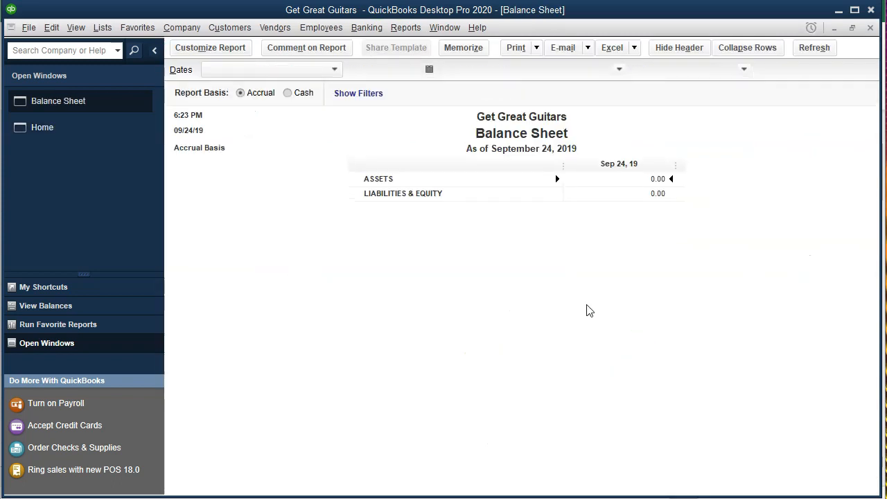
- Customize the Balance Sheet's date range to run from 01/01/2020 to 12/31/2020
click(225, 48)
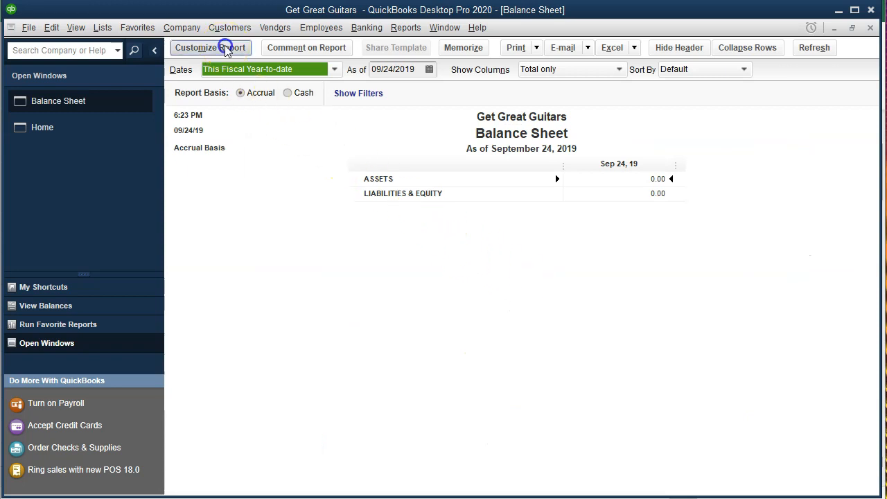
key(Tab)
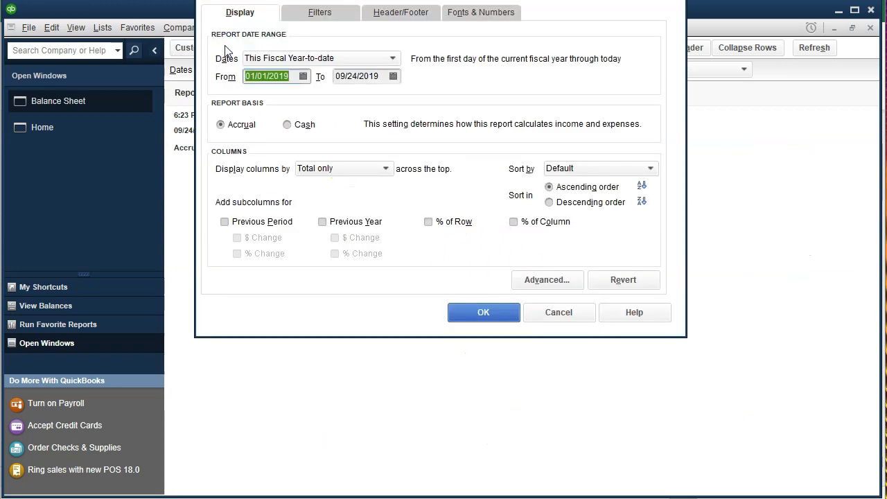
text(01/01/2020)
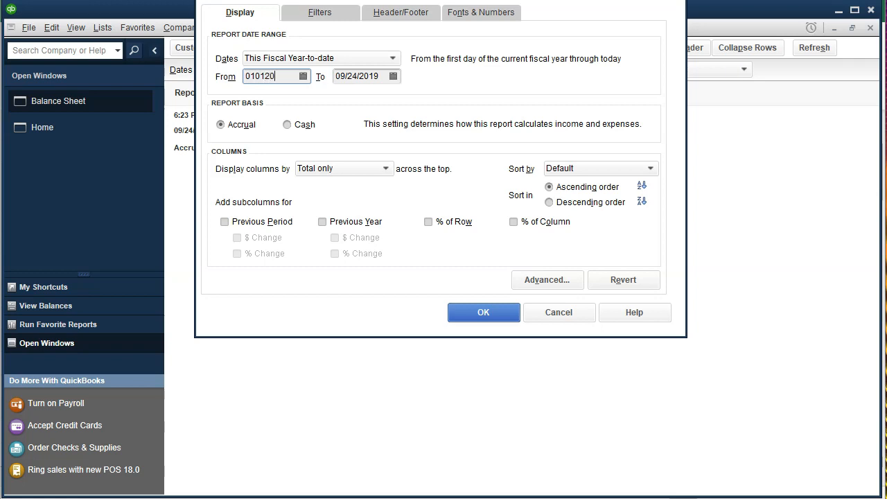
key(Tab)
text(12/31/2020)
key(Tab)
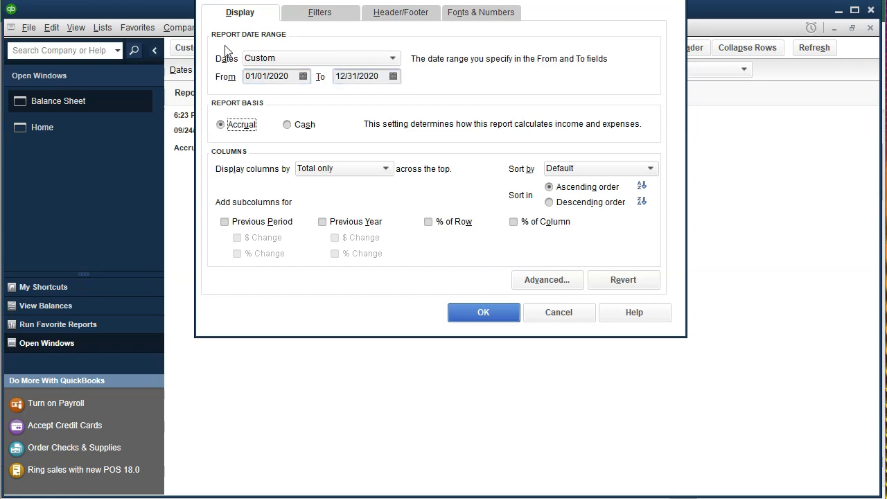
click(463, 312)
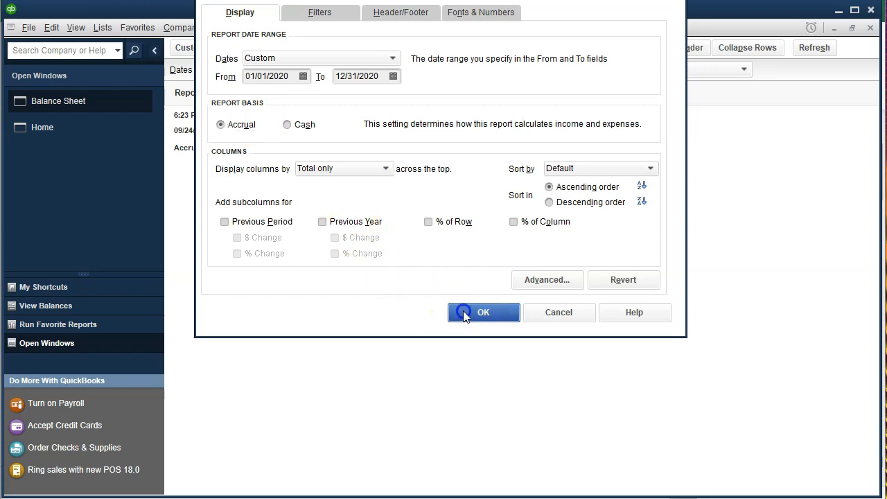
- Find Payroll Liabilities under Other Current Liabilities on the Balance Sheet and drill into its transaction detail
click(307, 321)
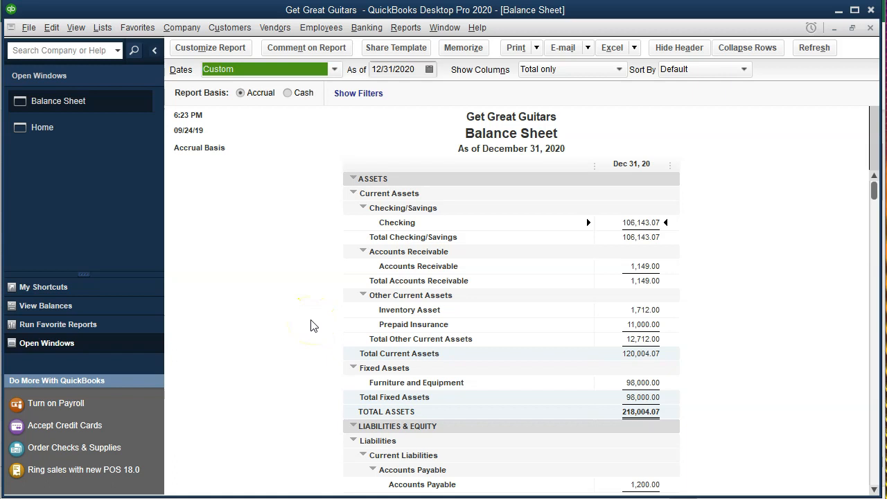
scroll(311, 325, down, 2)
scroll(311, 326, down, 2)
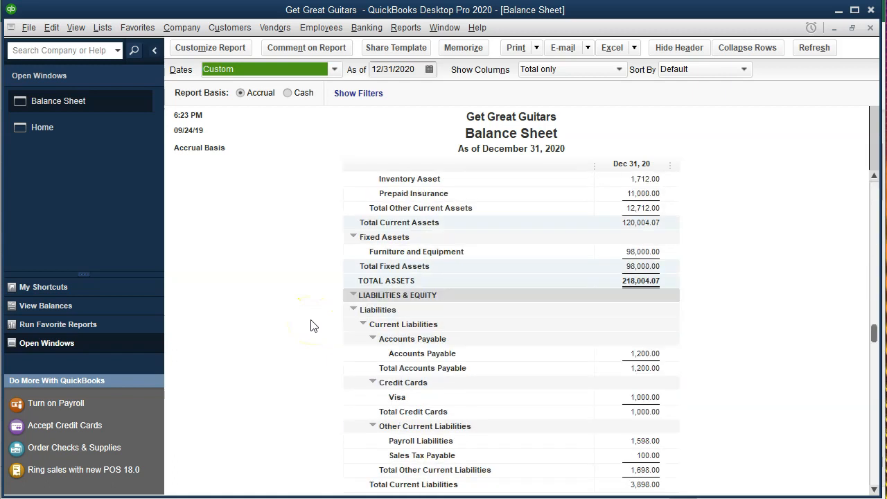
click(637, 395)
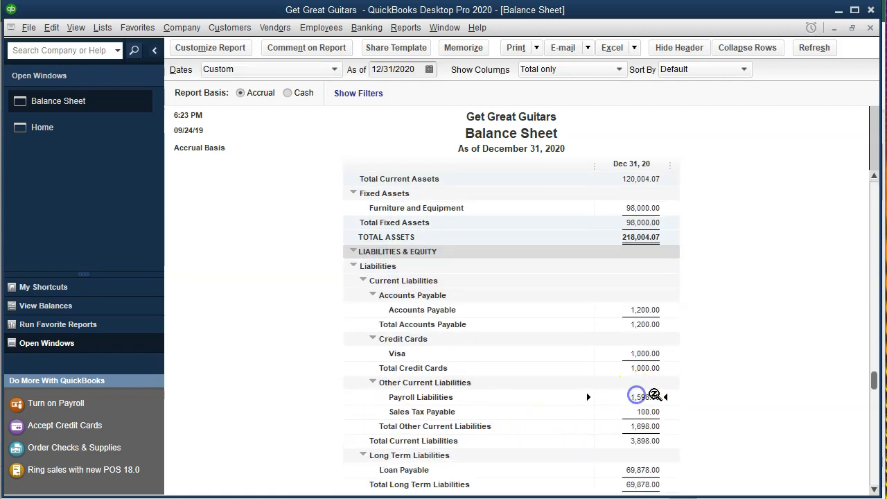
click(744, 368)
scroll(743, 370, down, 2)
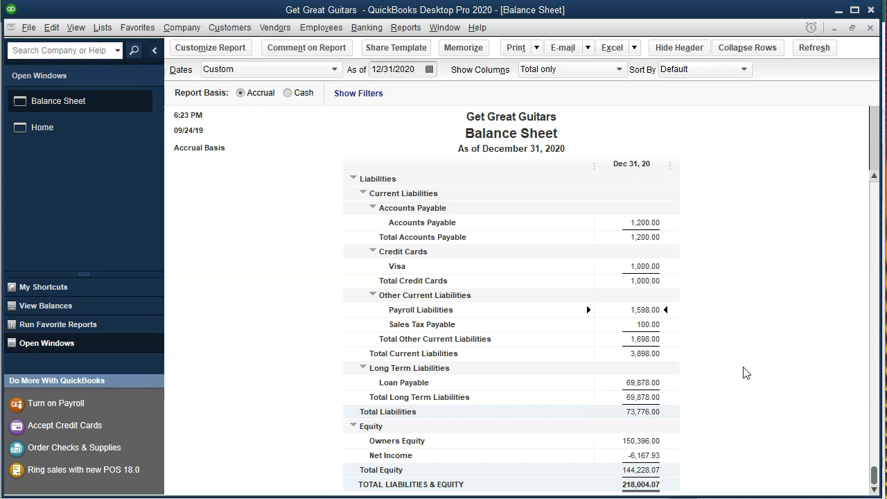
click(644, 312)
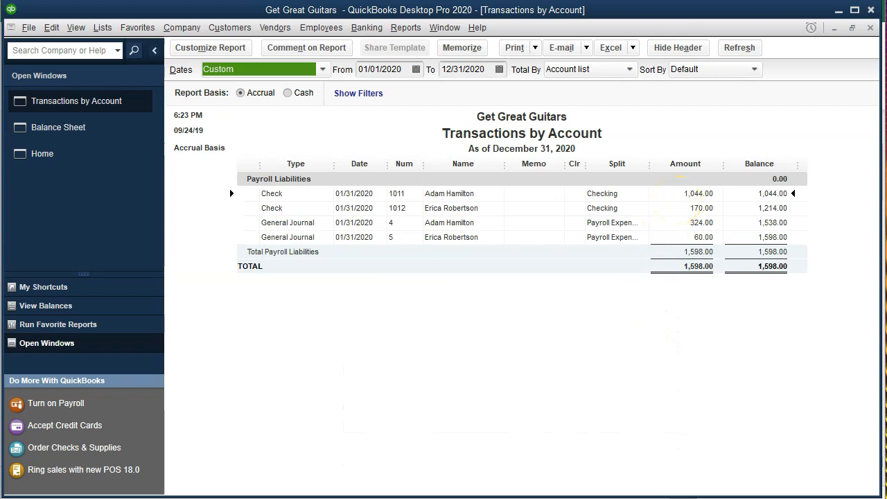
- Sum the first employee's social security, Medicare and income tax withholdings (DJ6:DL6) in Excel and compare them with the QuickBooks transactions
click(483, 485)
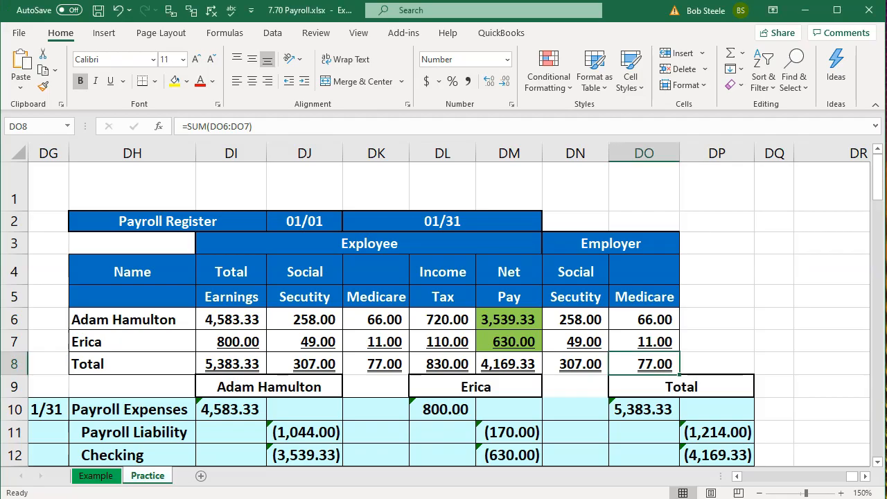
click(806, 10)
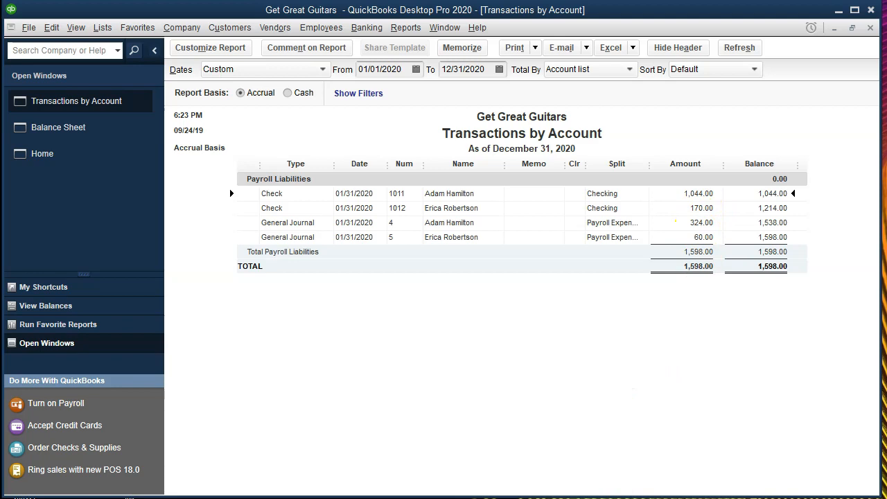
key(alt+Tab)
click(425, 346)
drag(315, 323, 421, 324)
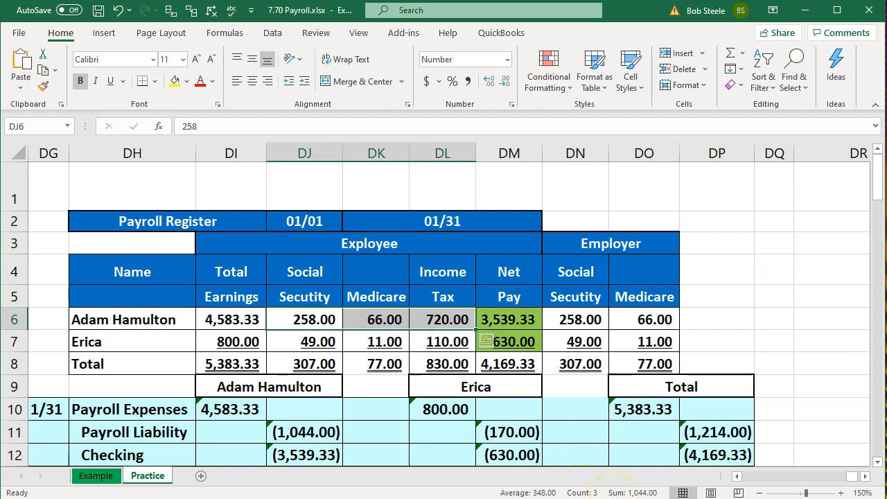
key(alt+Tab)
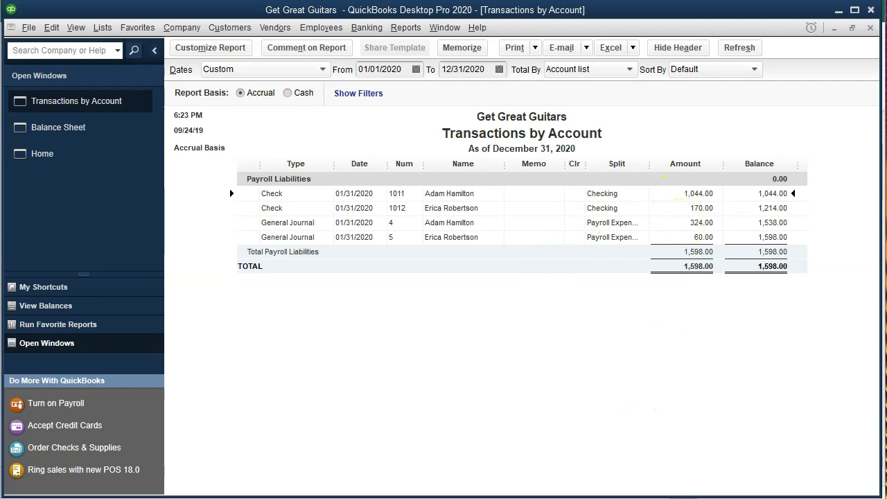
- Sum the first employee's employer social security and Medicare (DN6:DO6) in Excel, and return to the QuickBooks transaction detail
key(alt+Tab)
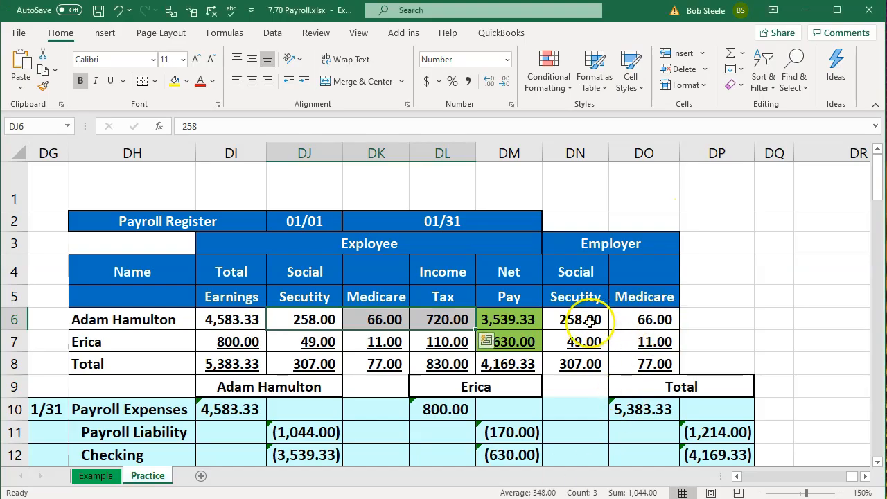
drag(582, 320, 620, 325)
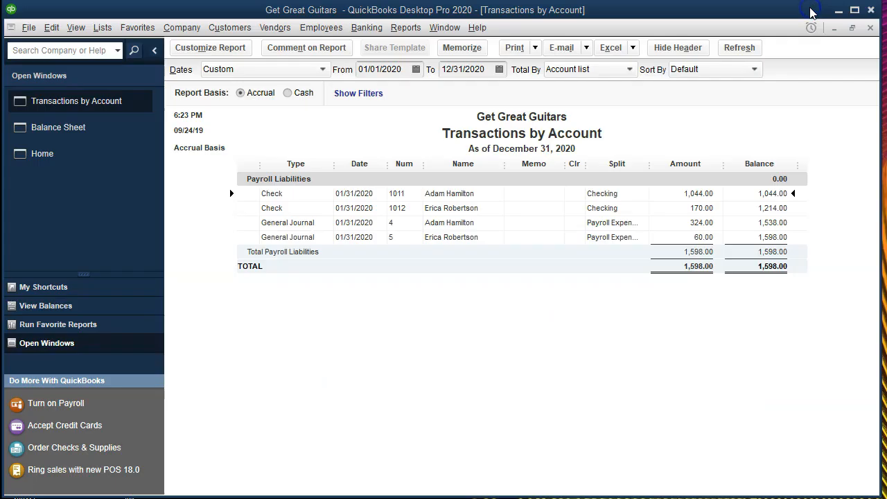
click(806, 10)
- Close the Transactions by Account report, look over the home page and return to the Balance Sheet
click(871, 28)
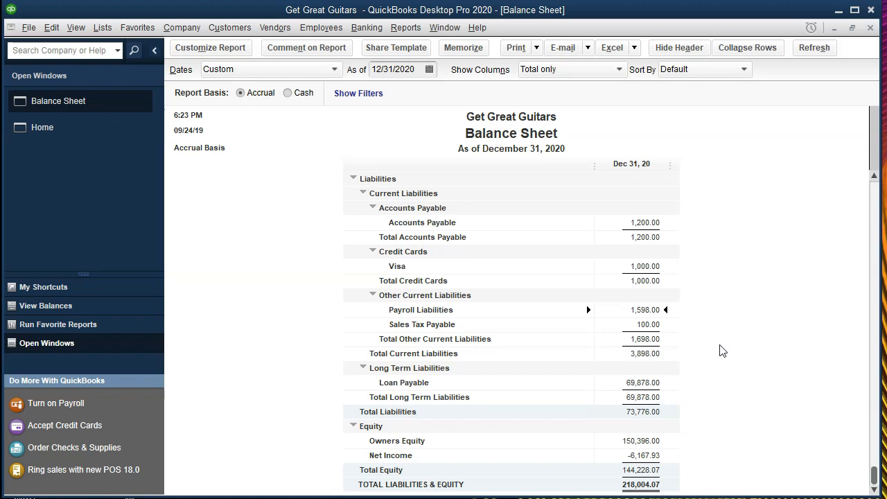
click(113, 136)
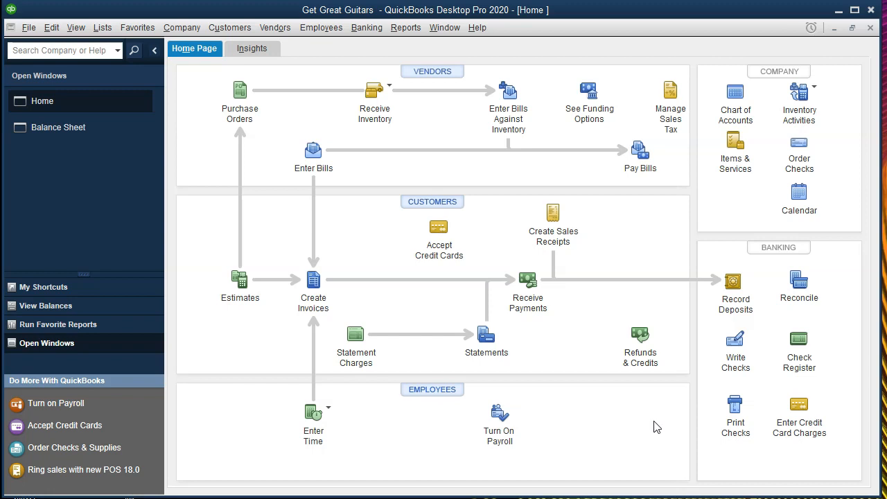
click(592, 444)
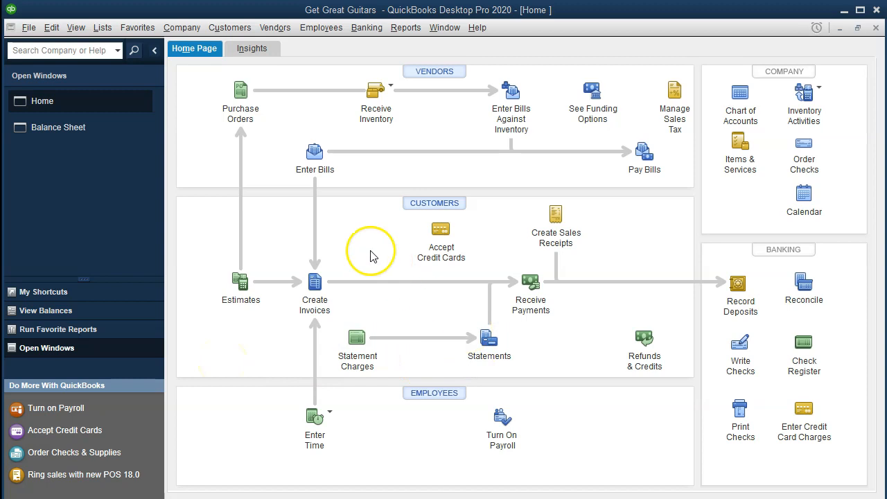
click(90, 138)
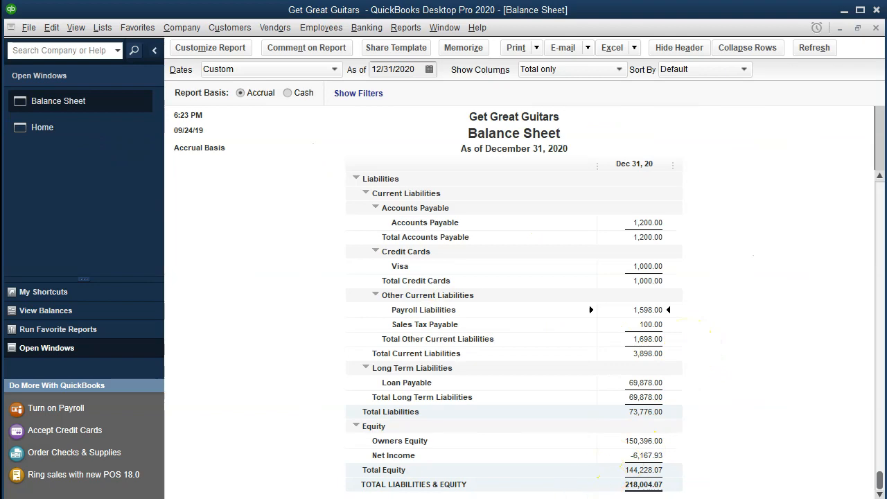
- Switch to Excel and sum the employee and employer social security totals in DJ8 and DN8
key(alt+Tab)
click(305, 341)
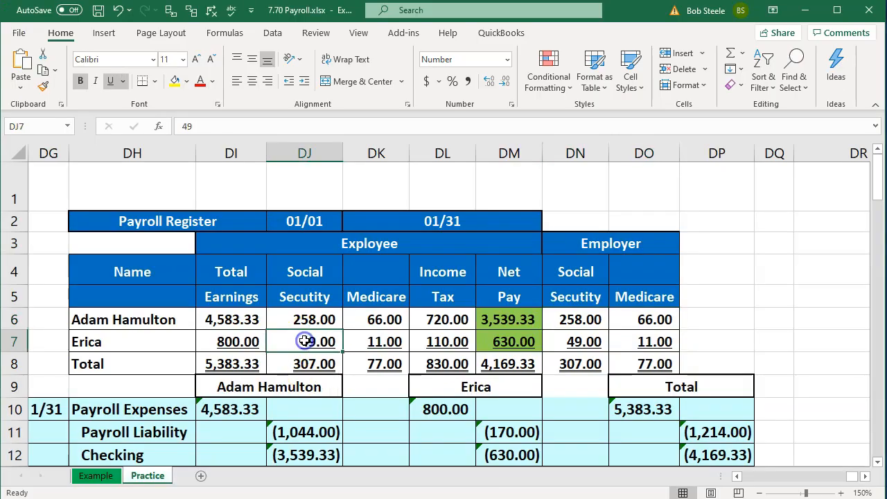
scroll(305, 341, down, 1)
scroll(307, 282, up, 1)
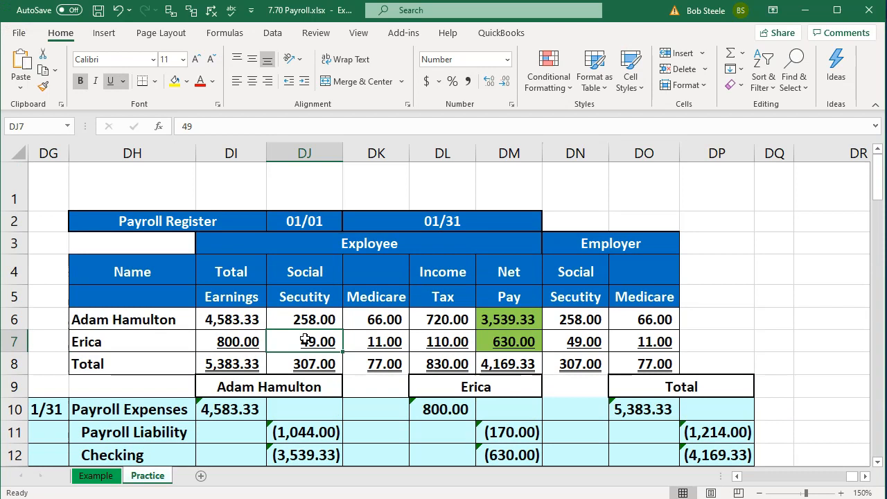
click(316, 363)
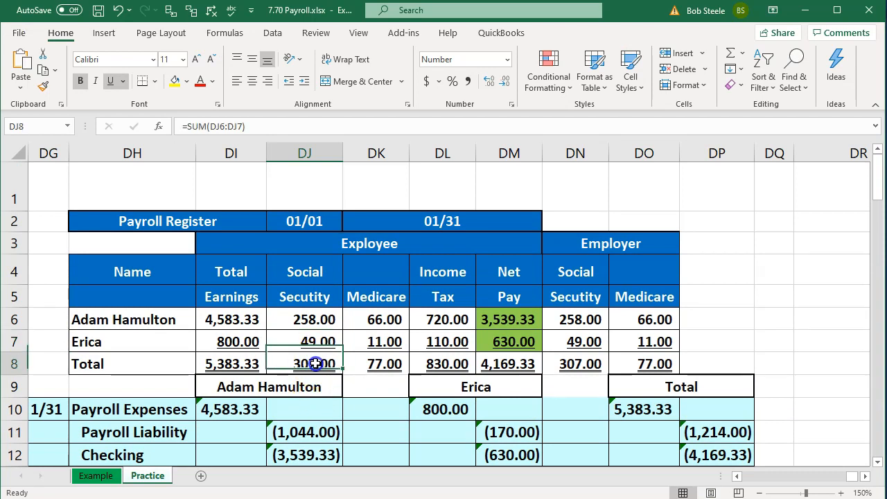
ctrl+click(570, 363)
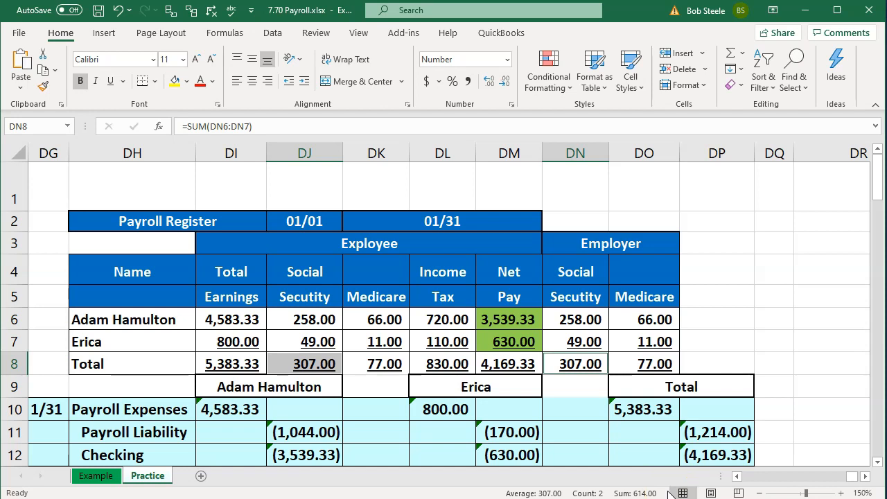
- Sum register totals DK8 and DN8, and sum all employee and employer tax totals in DJ8:DL8 and DN8:DO8
click(384, 364)
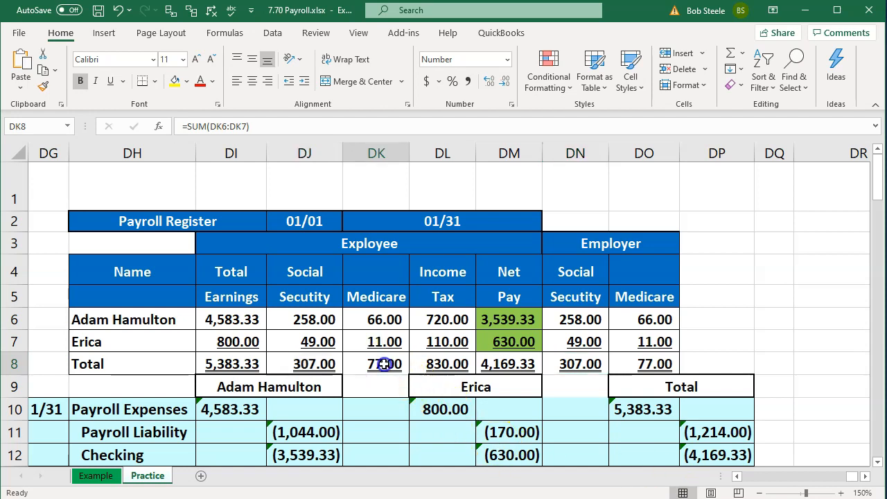
ctrl+click(579, 364)
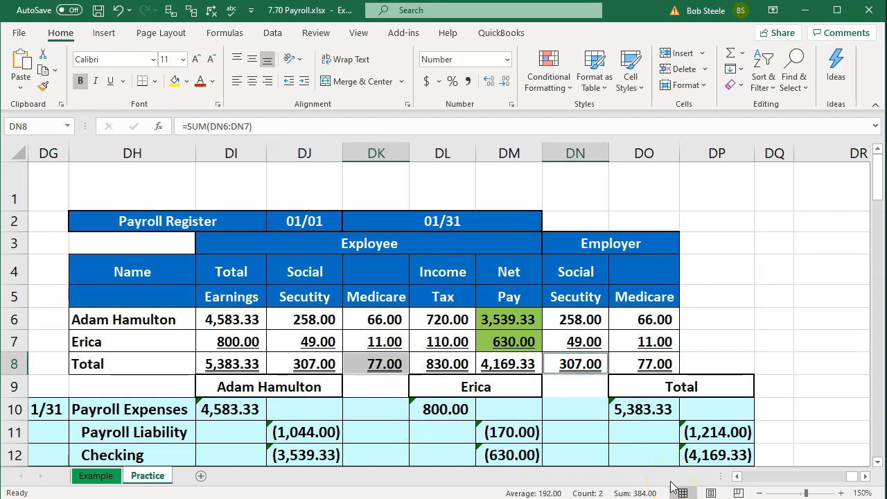
click(441, 365)
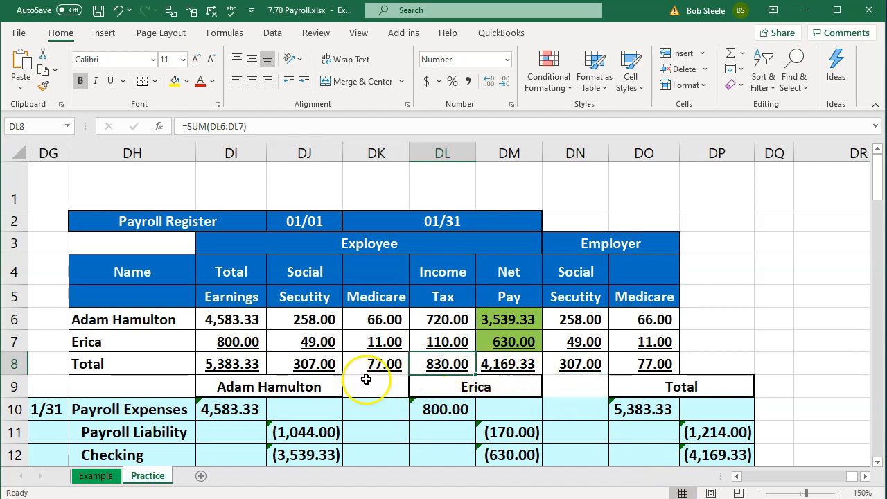
drag(325, 363, 419, 363)
drag(591, 362, 622, 363)
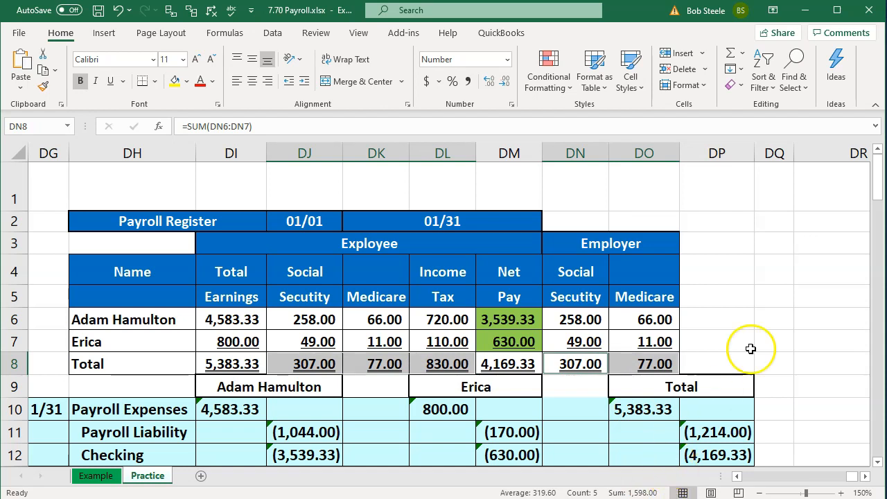
- Switch to QuickBooks and start a new check from the Checking account dated 02/28/2020
click(804, 11)
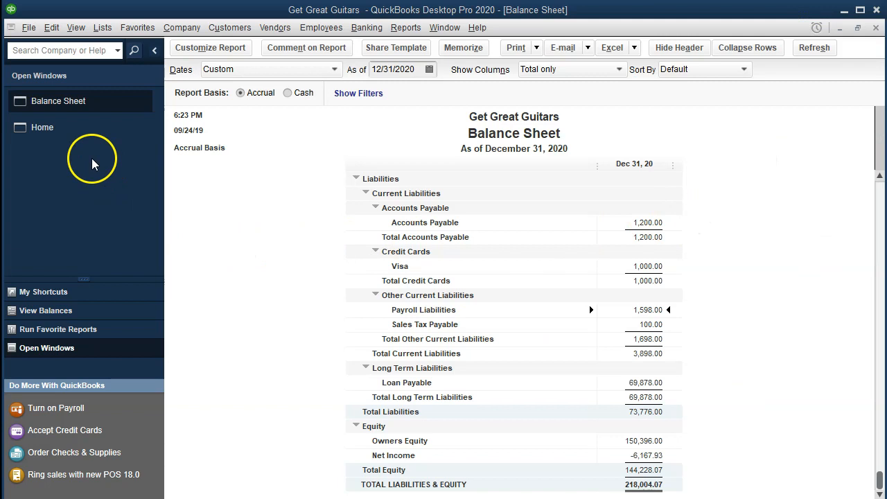
click(72, 136)
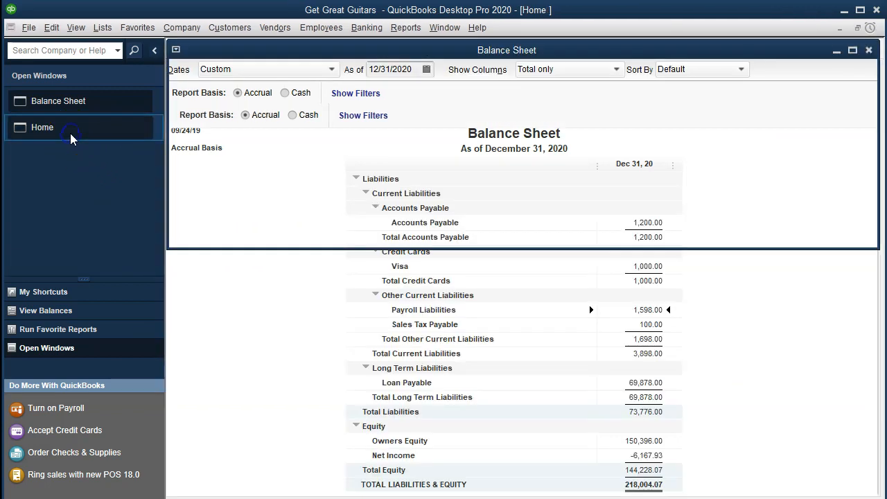
click(739, 345)
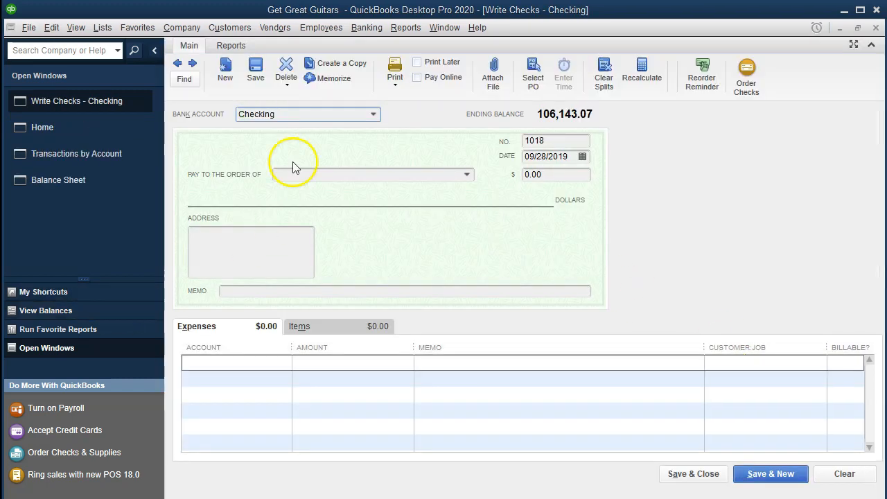
click(297, 114)
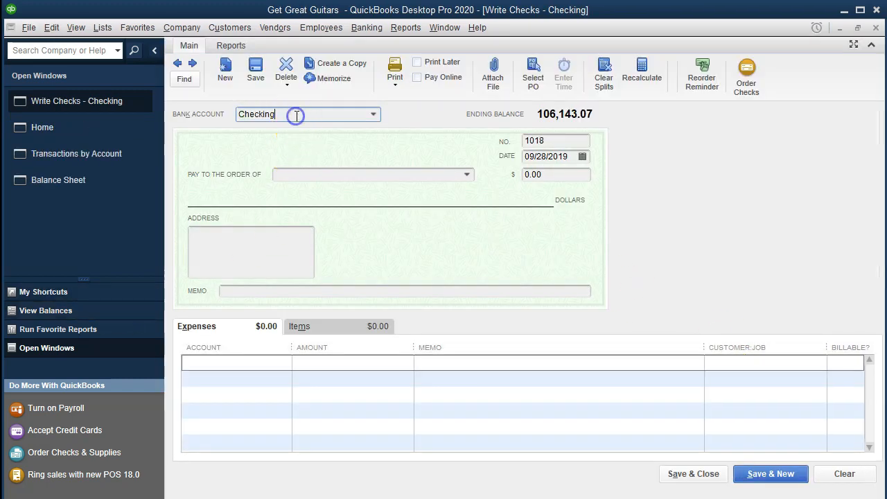
key(Tab)
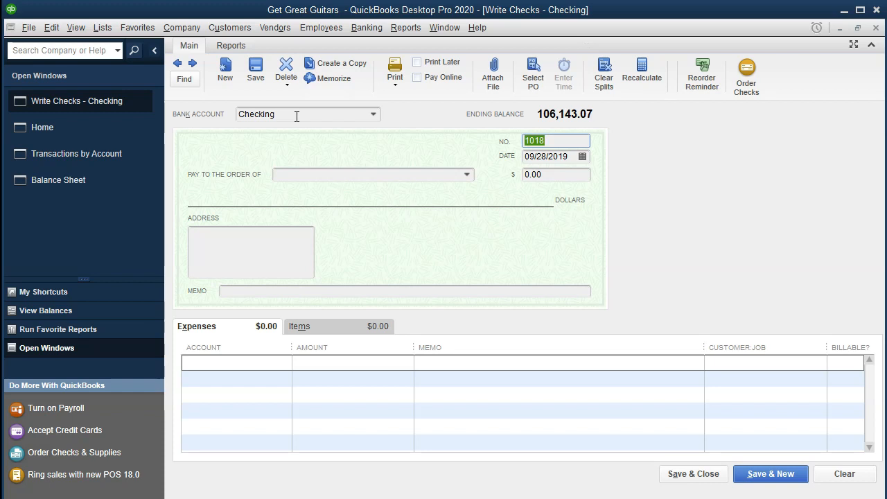
key(Tab)
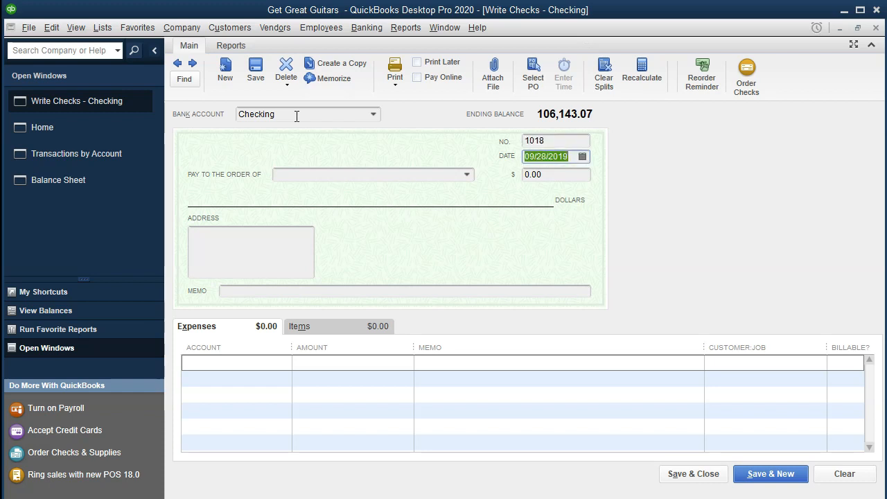
text(02/28/)
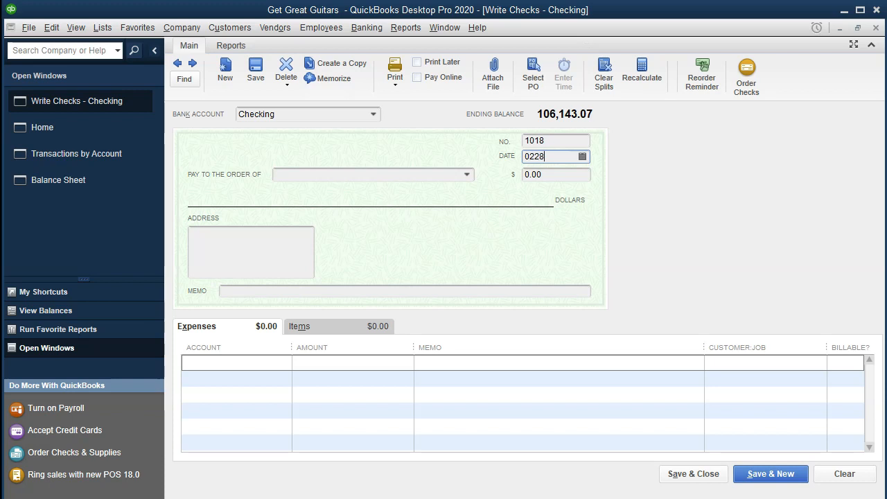
text(20)
key(Tab)
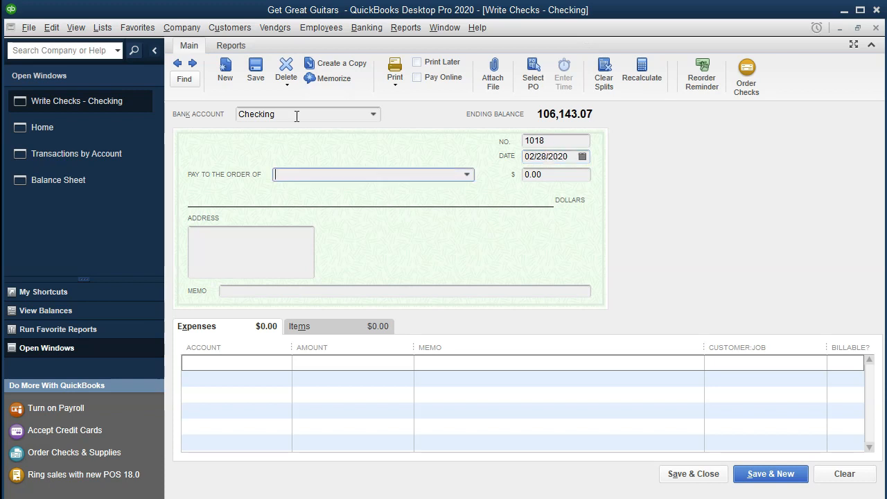
- Make the check payable to the vendor Internal Revenue Service
text(In)
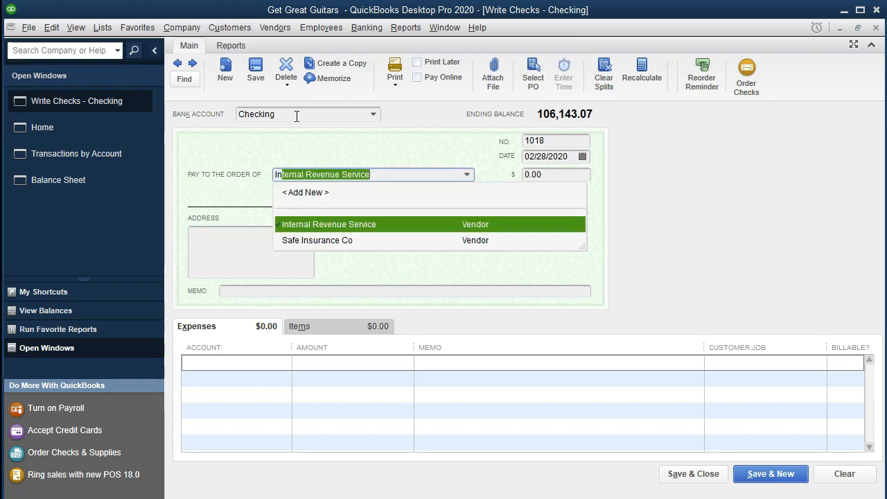
text(ternal)
key(Tab)
text(Revenue Se)
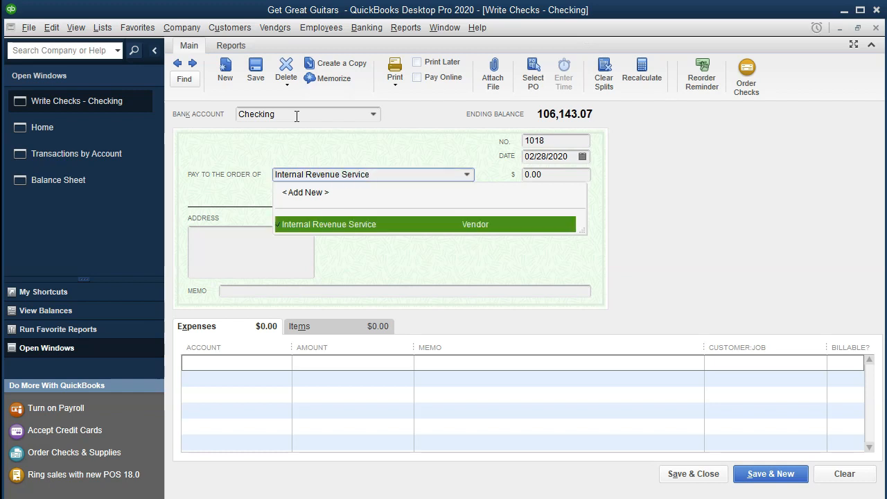
text(rvice)
key(Tab)
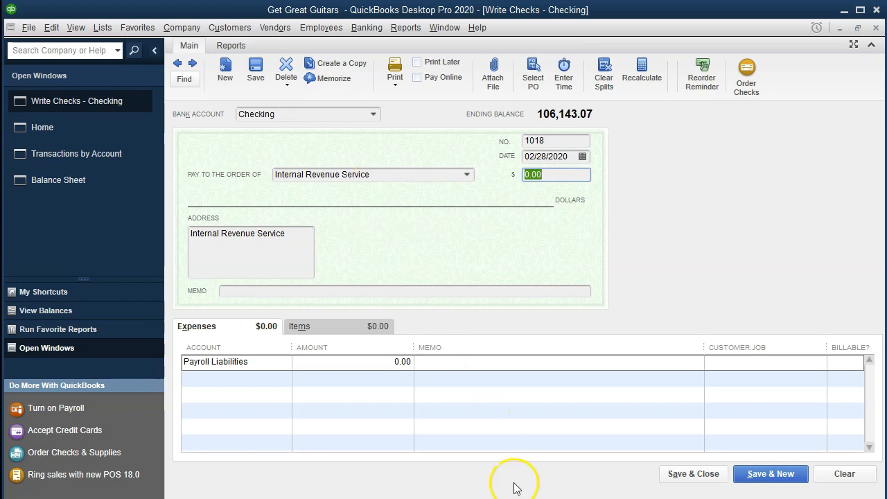
- Switch to Excel, sum the employee and employer social security totals in DJ8 and DN8 again, and return to the QuickBooks check
key(alt+Tab)
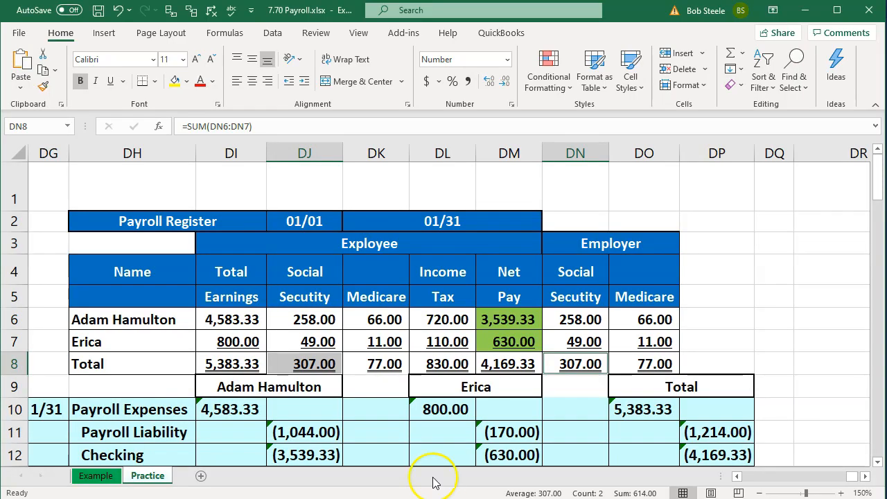
click(339, 403)
click(320, 361)
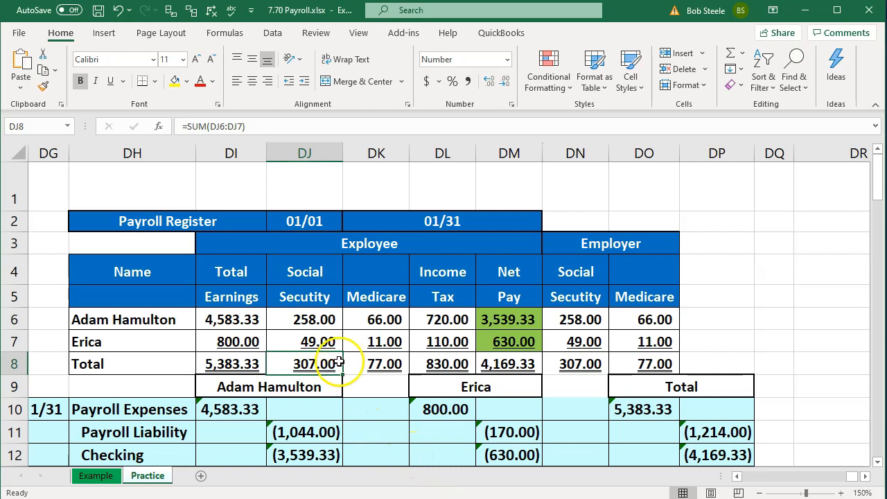
ctrl+click(573, 362)
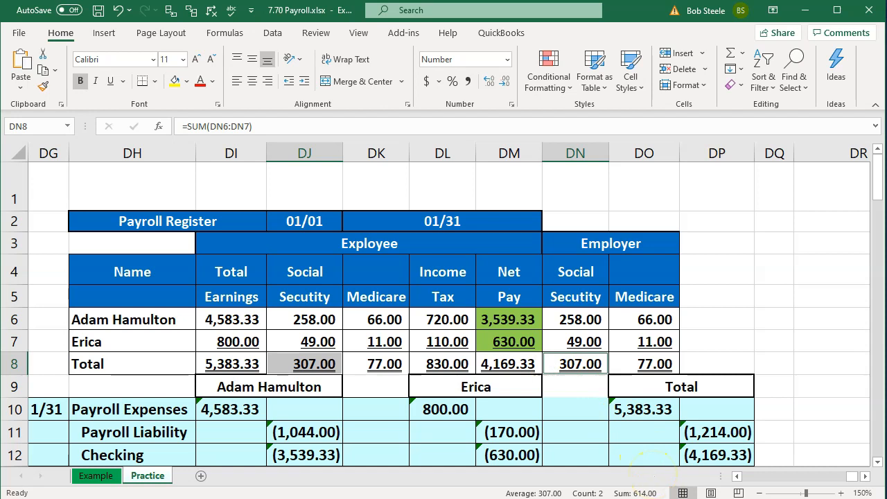
click(519, 498)
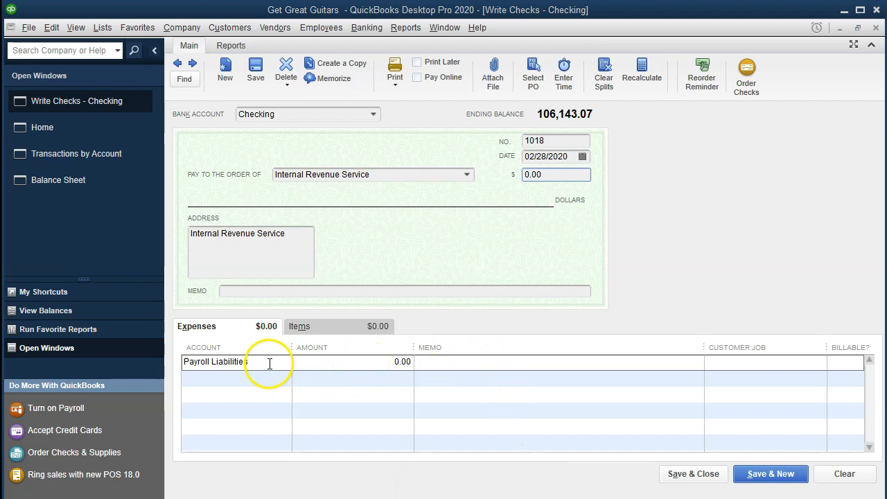
- Enter the check memo "Payroll Taxes - SS Jan" and assign the first expense line to the Payroll Liabilities account
click(258, 292)
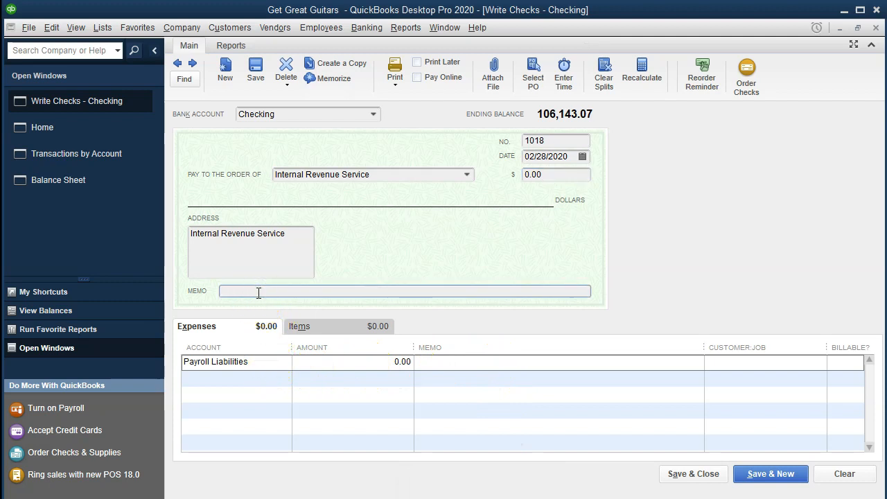
text(Payroll Taxes - SS Jan)
key(Tab)
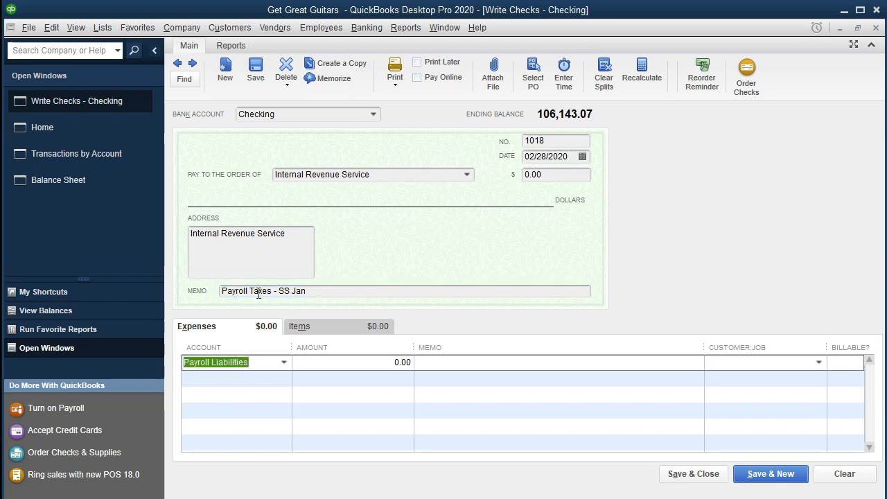
key(BackSpace)
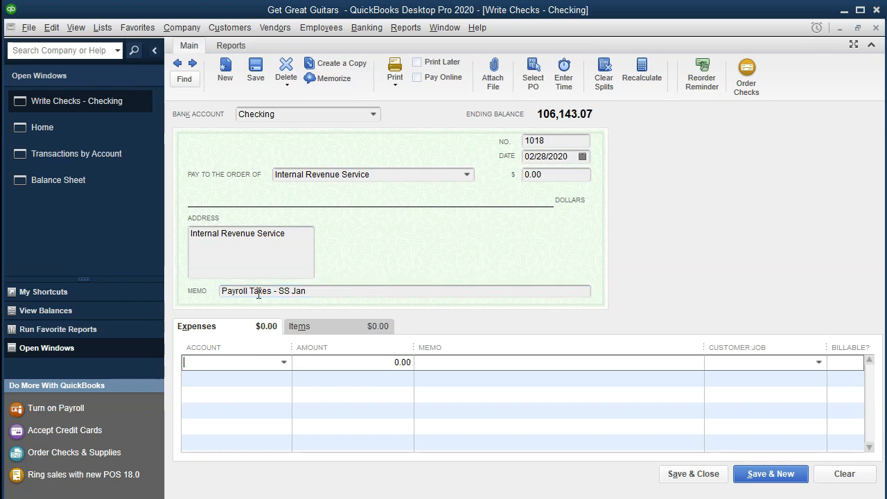
text(Payroll Expenses)
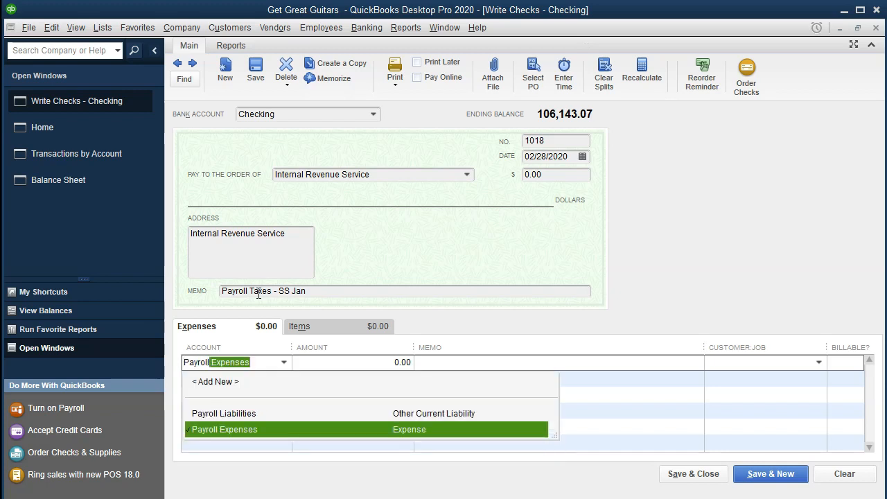
key(Up)
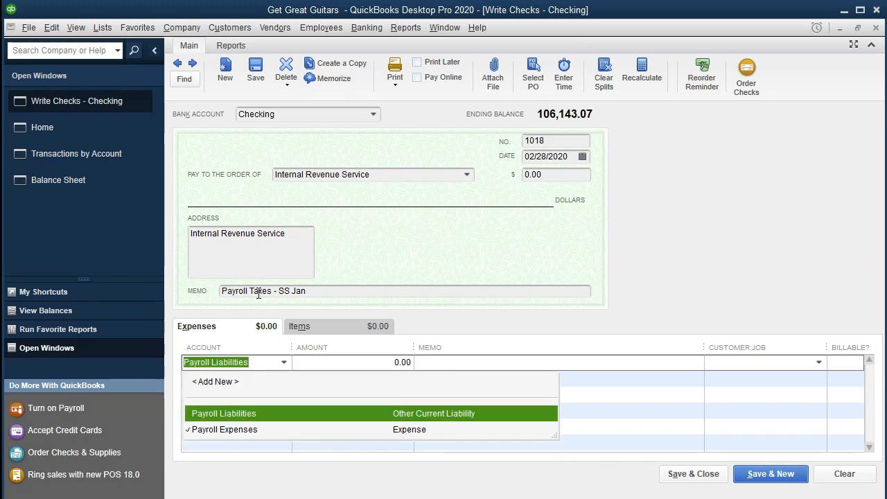
key(Tab)
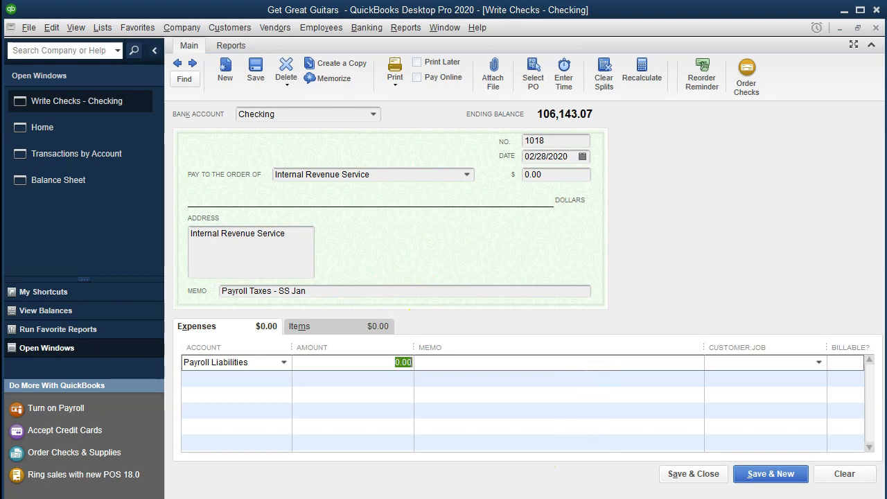
- Consult the social security sum in Excel and set the QuickBooks check amount to 614.00
key(alt+Tab)
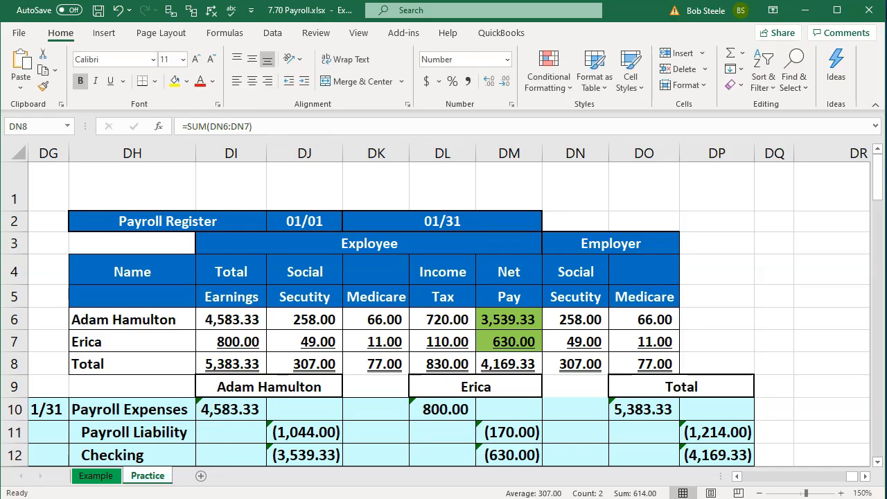
key(alt+Tab)
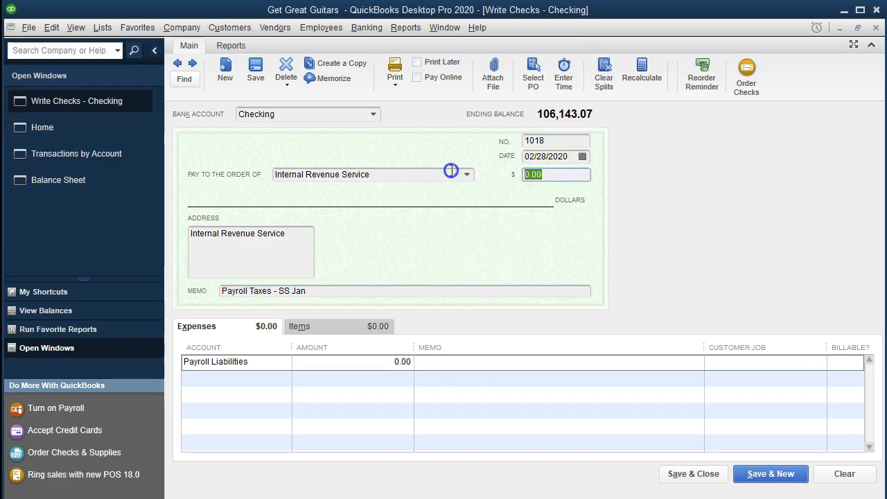
text(614)
key(Tab)
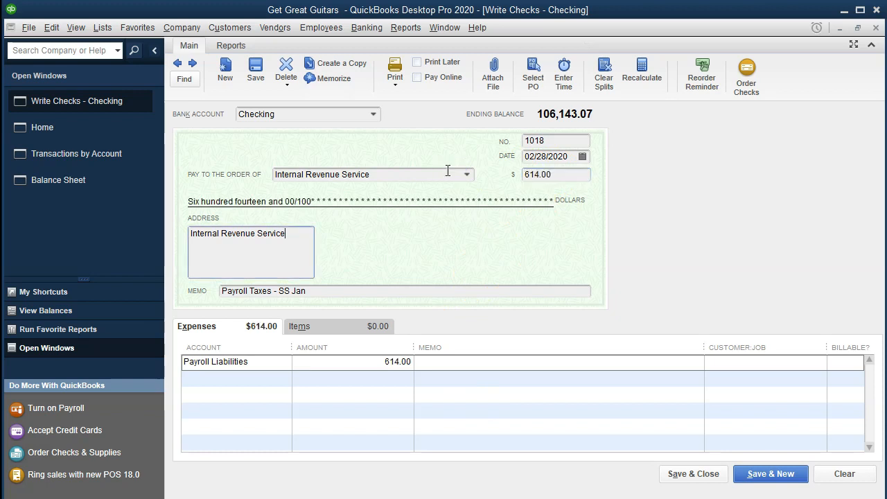
- Copy the check memo "Payroll Taxes - SS Jan" to the Payroll Liabilities line, and save the check to start a new one
click(323, 291)
key(ctrl+c)
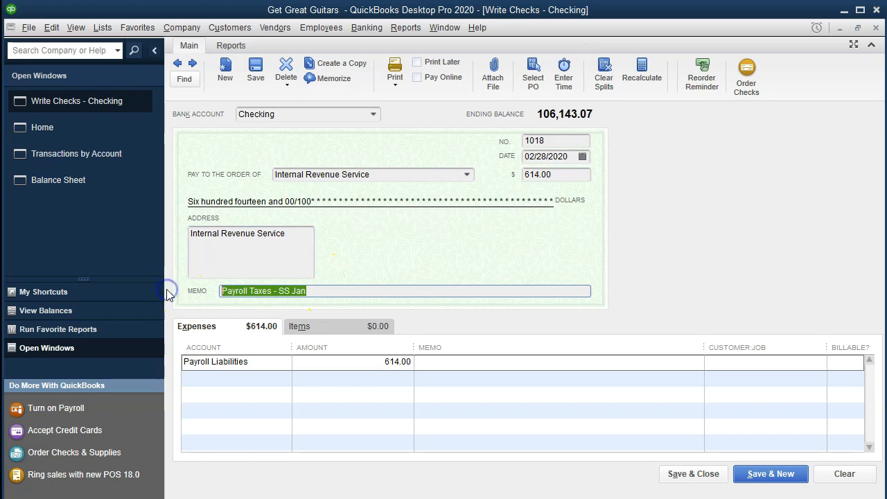
click(453, 362)
key(ctrl+v)
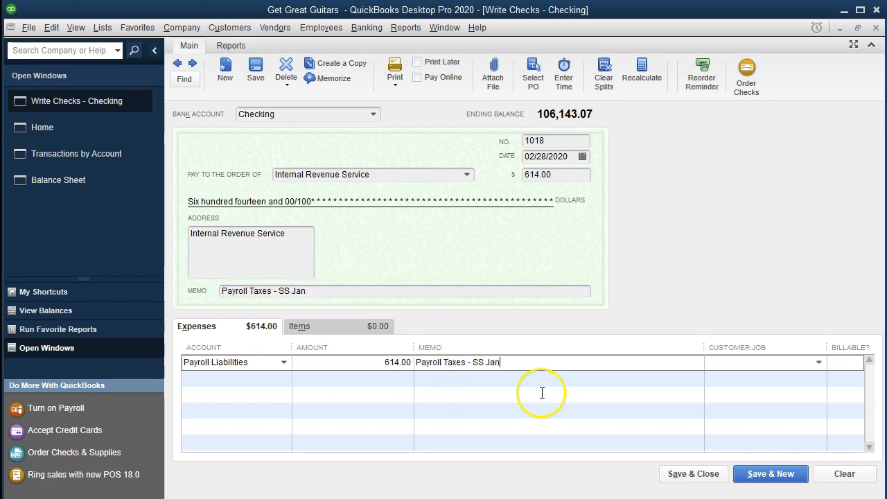
click(757, 475)
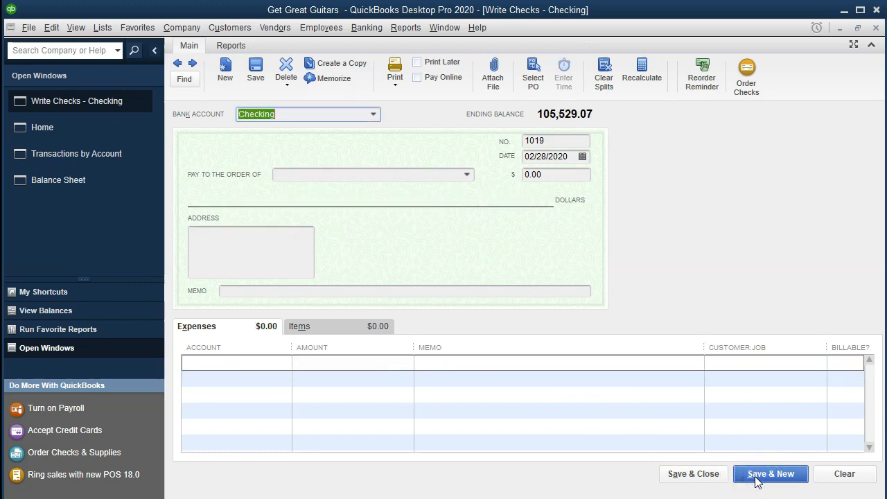
- Keep the date 02/28/2020 on the new blank check and make it payable to Internal Revenue Service
key(Tab)
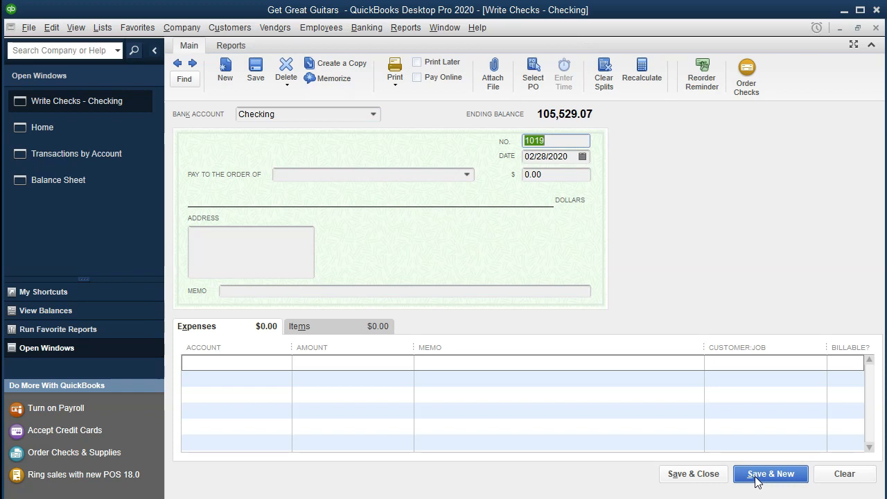
key(Tab)
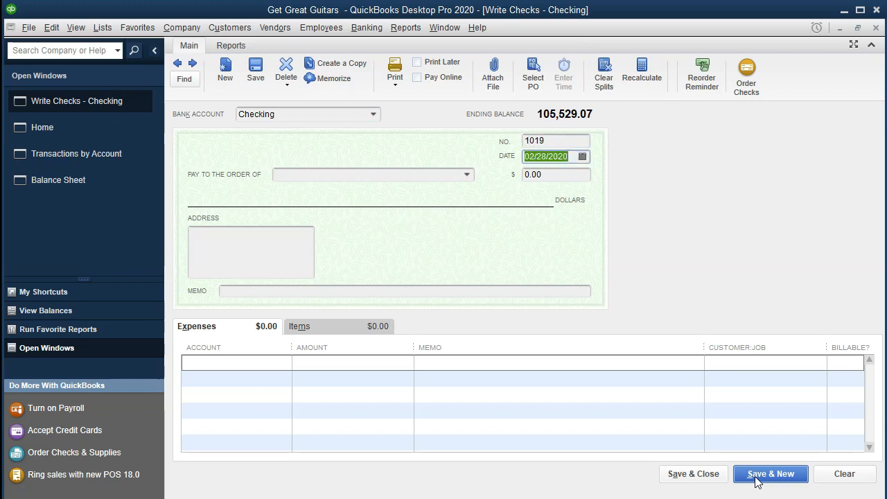
key(Tab)
click(753, 475)
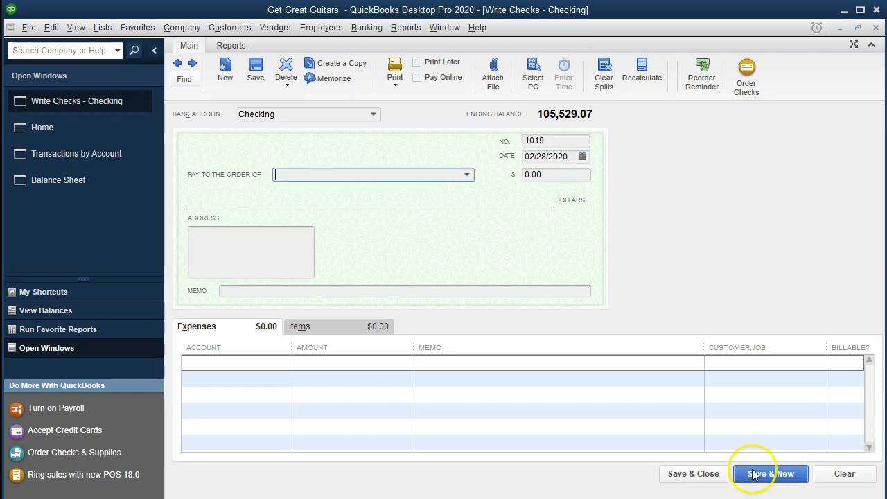
text(Internal Revenue Service)
key(Tab)
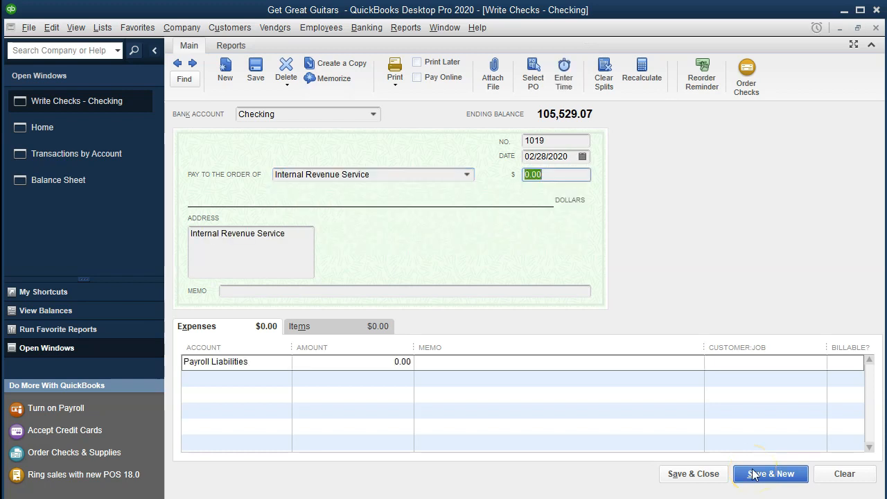
- Sum the employee and employer Medicare totals in the Excel payroll register and set the QuickBooks check amount to 154.00
key(alt+Tab)
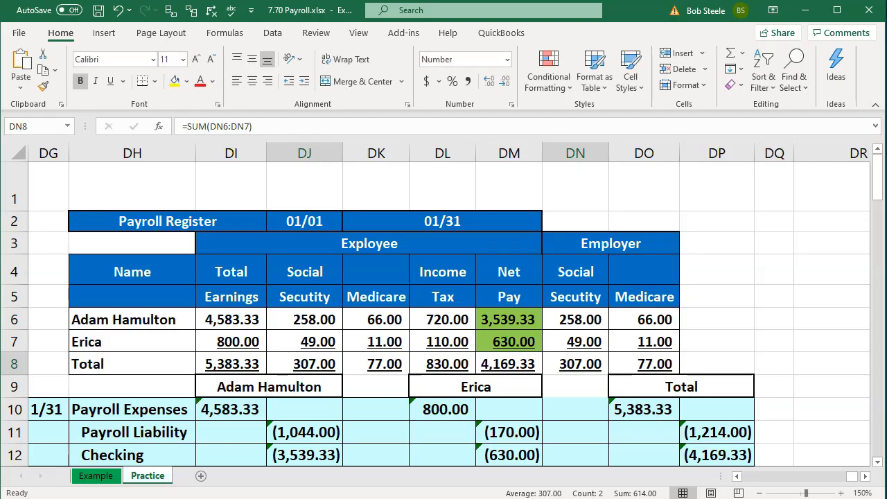
click(376, 364)
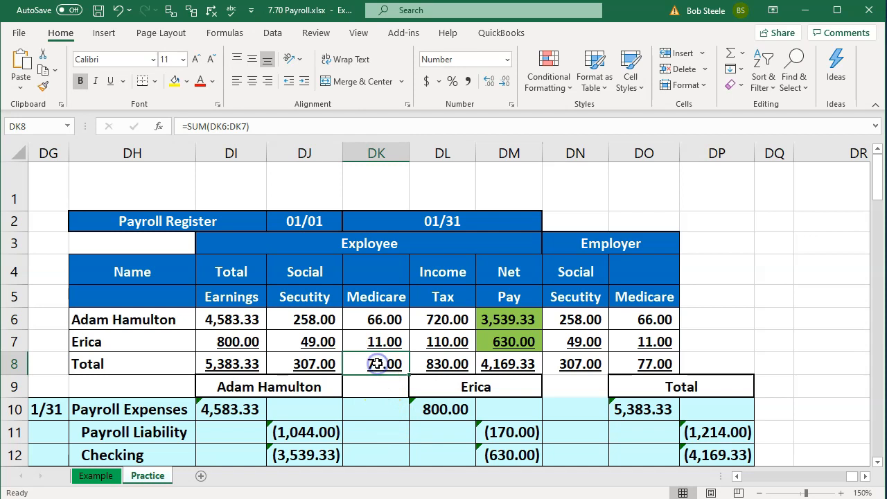
ctrl+click(630, 360)
click(644, 492)
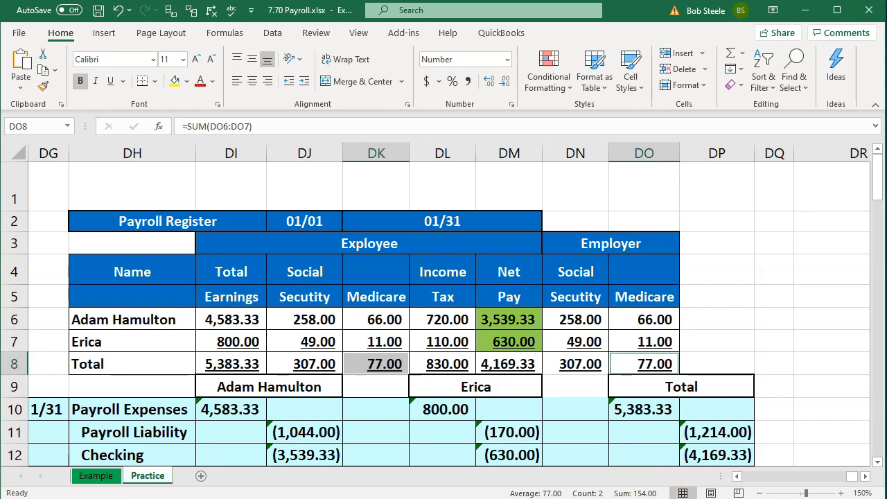
key(alt+Tab)
drag(553, 172, 416, 171)
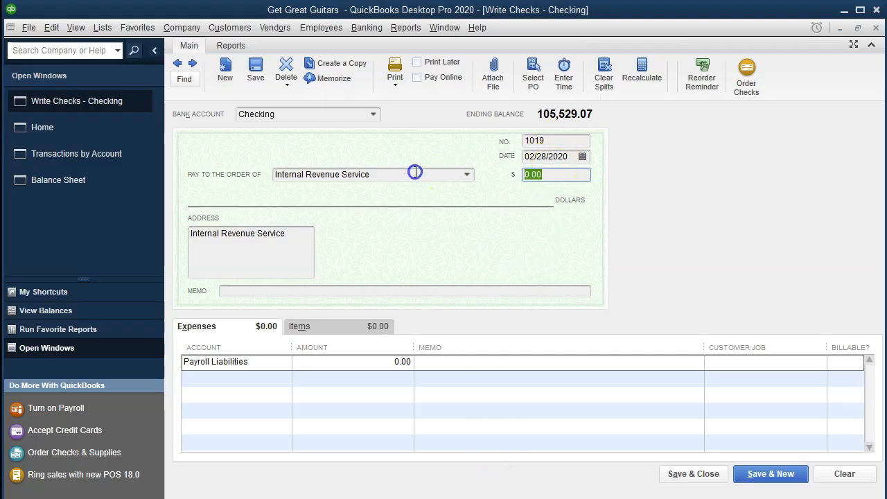
text(154)
key(Tab)
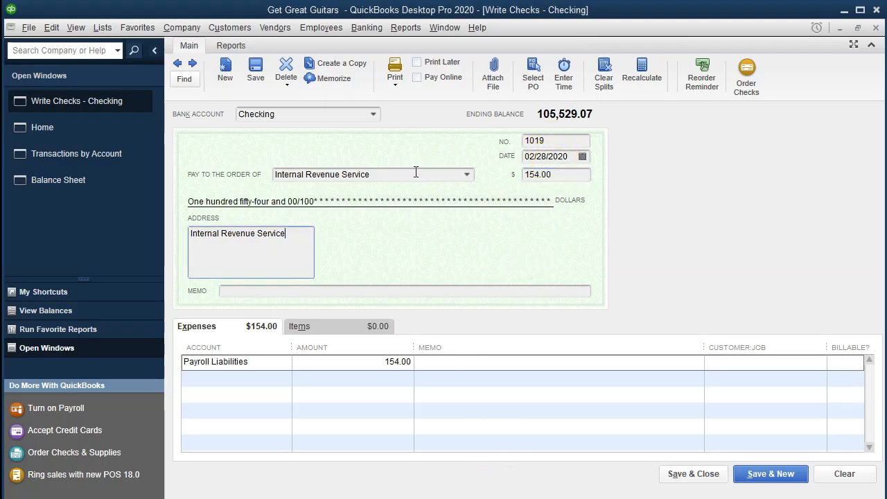
- Enter the check memo "Payroll Taxes - Med Jan" and copy its text
key(Tab)
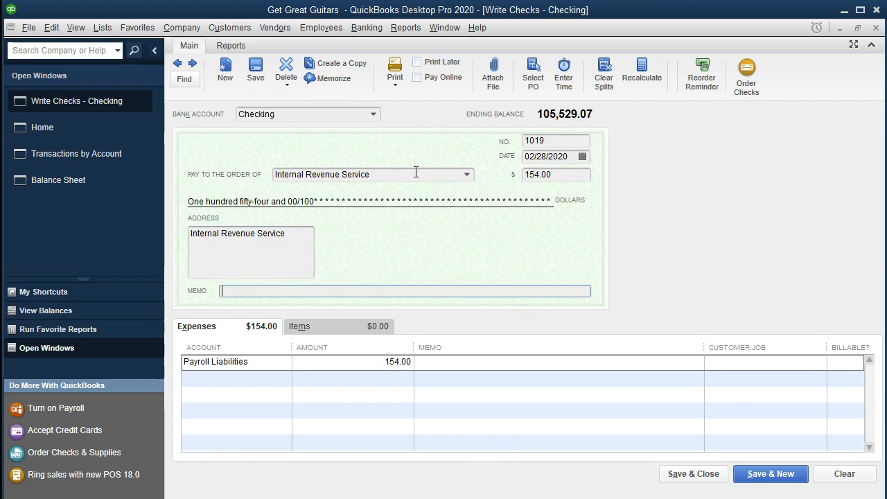
text(Payroll Taxes - Med Jan)
key(shift+Left)
key(shift+Left)
key(shift+Left)
key(shift+Left)
key(shift+Left)
key(shift+Left)
key(shift+Left)
key(shift+Left)
key(shift+Left)
key(shift+Left)
key(shift+Left)
key(shift+Left)
key(shift+Left)
key(shift+Left)
key(shift+Left)
key(shift+Left)
key(shift+Left)
key(shift+Left)
key(shift+Left)
key(shift+Left)
key(shift+Left)
key(shift+Left)
key(shift+Left)
key(ctrl+c)
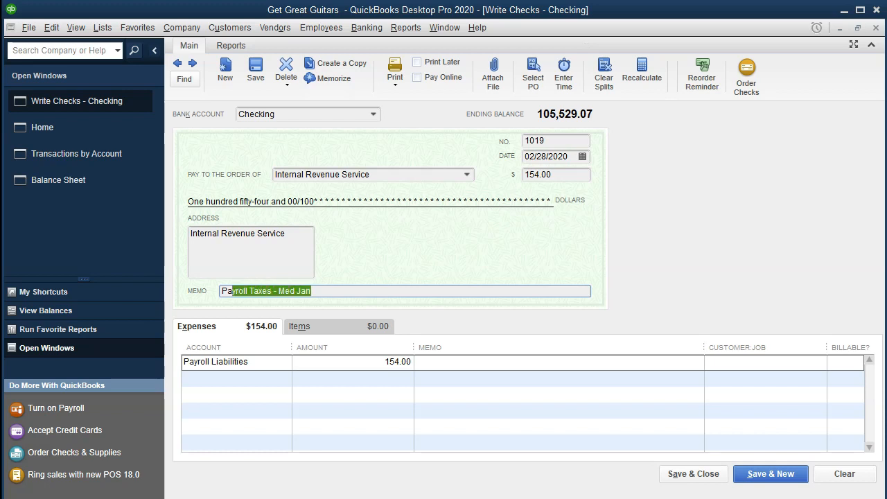
- Paste the memo "Payroll Taxes - Med Jan" into the Payroll Liabilities line, and save the check to start a new one
key(Tab)
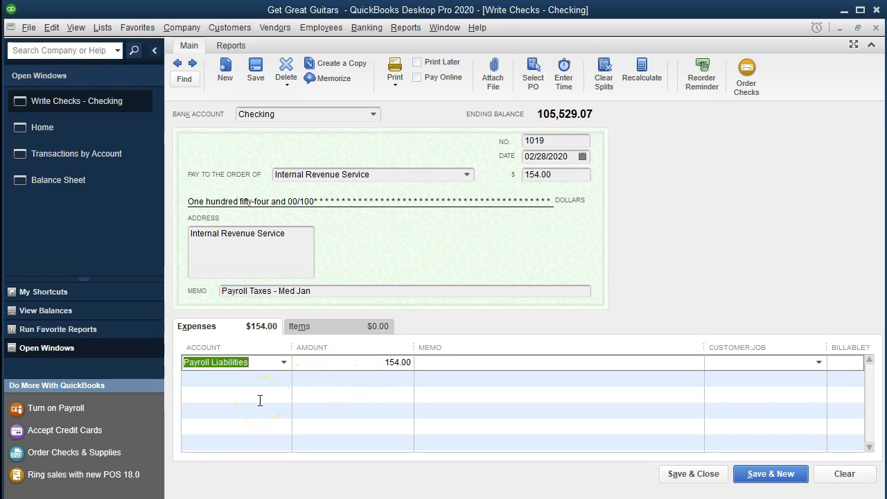
key(Tab)
key(Tab)
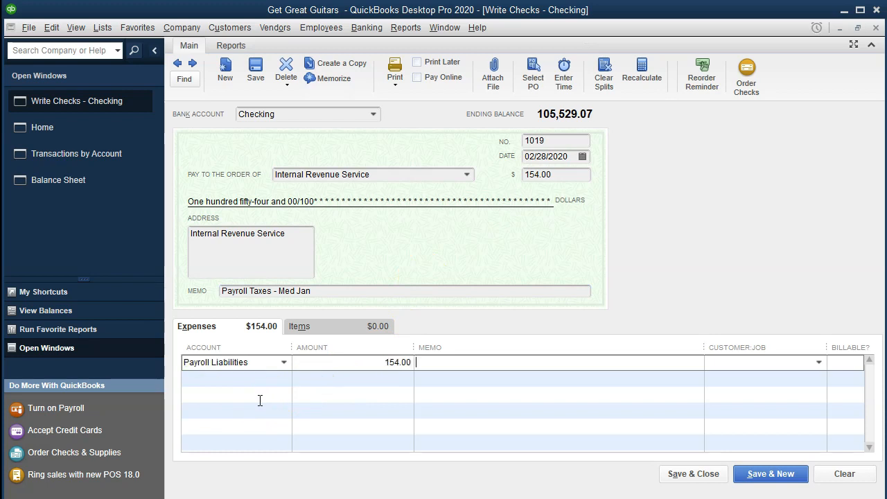
key(ctrl+v)
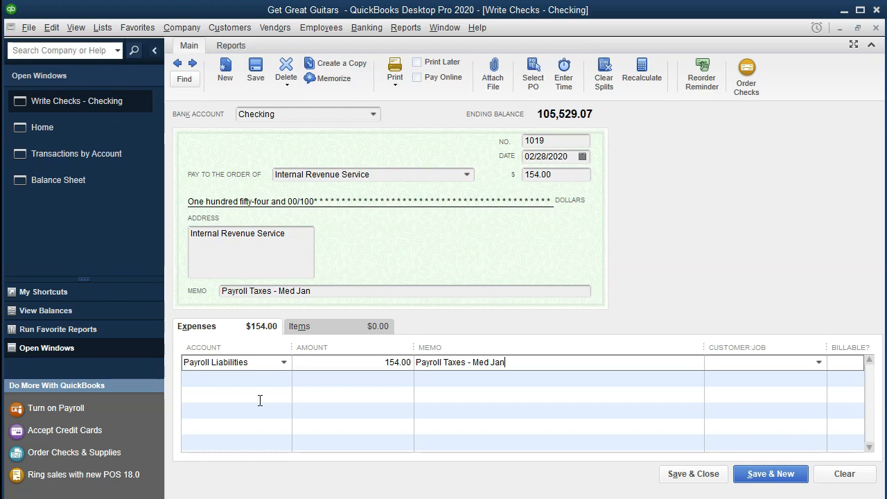
click(762, 479)
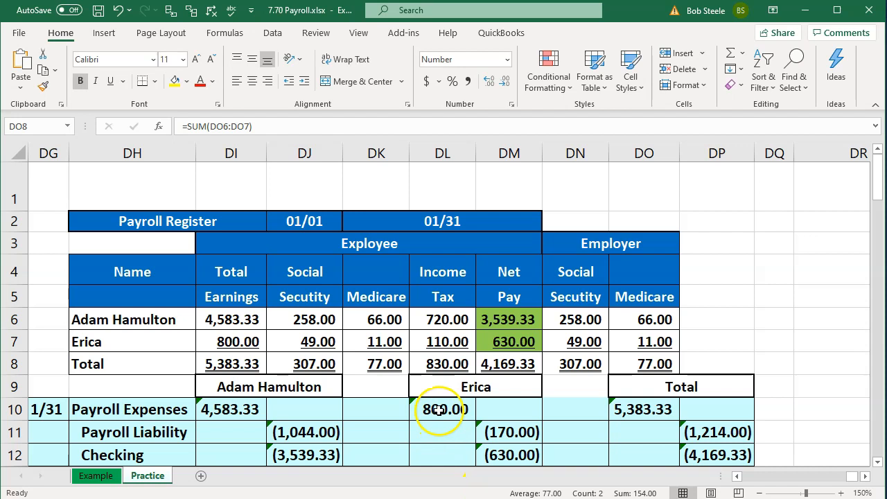
- Consult the income tax total in the Excel payroll register, and make the new QuickBooks check payable to Internal Revenue Service
click(440, 362)
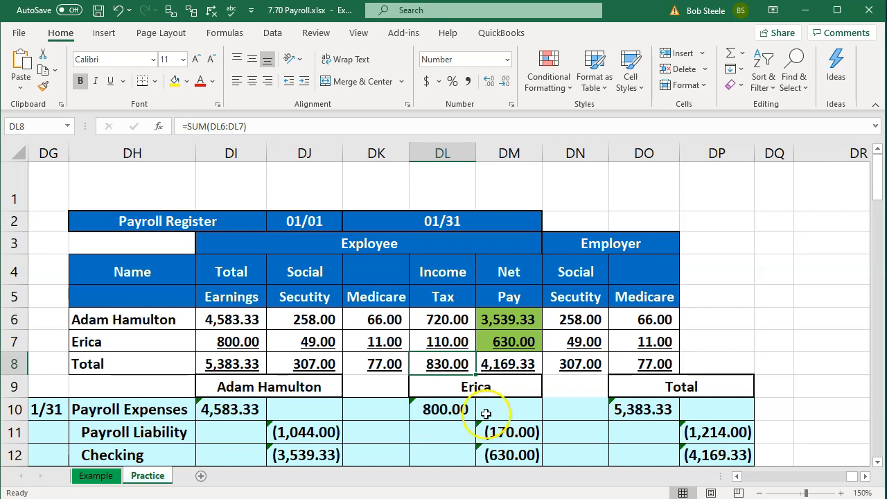
click(805, 10)
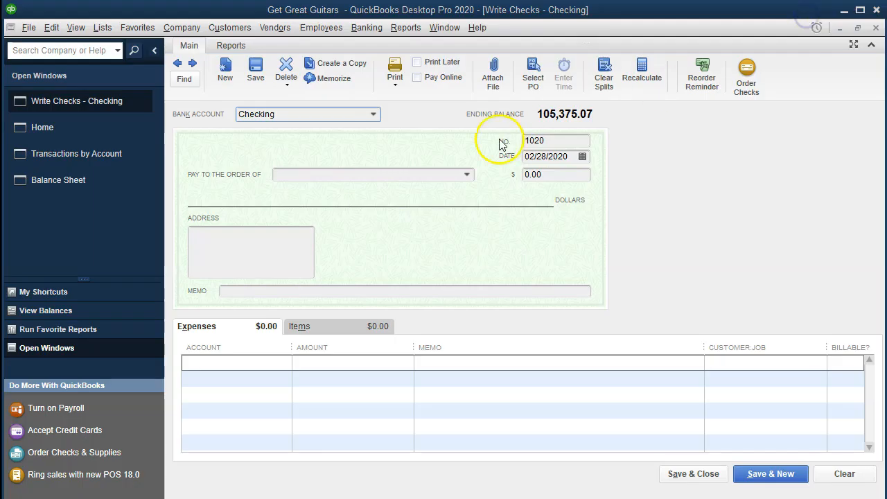
click(318, 115)
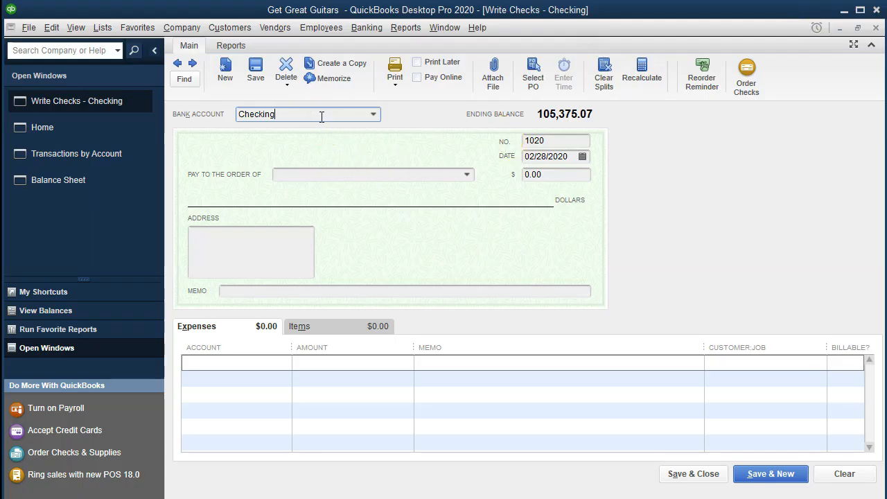
key(Tab)
key(Tab)
key(Tab)
text(int)
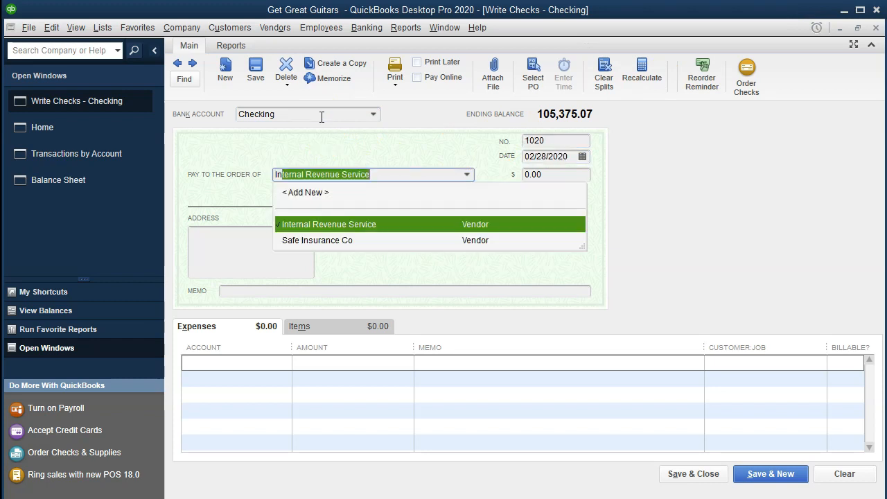
key(Tab)
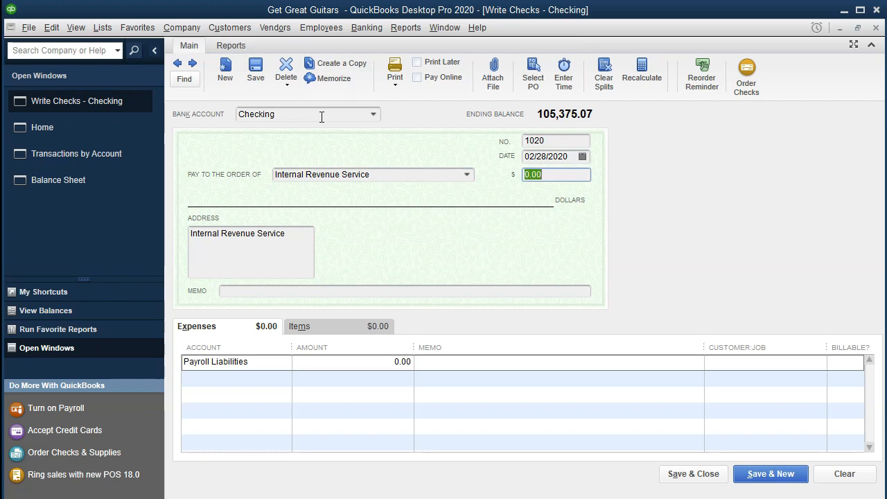
- Recheck the income tax total in Excel and set the QuickBooks check amount to 830.00
key(alt+Tab)
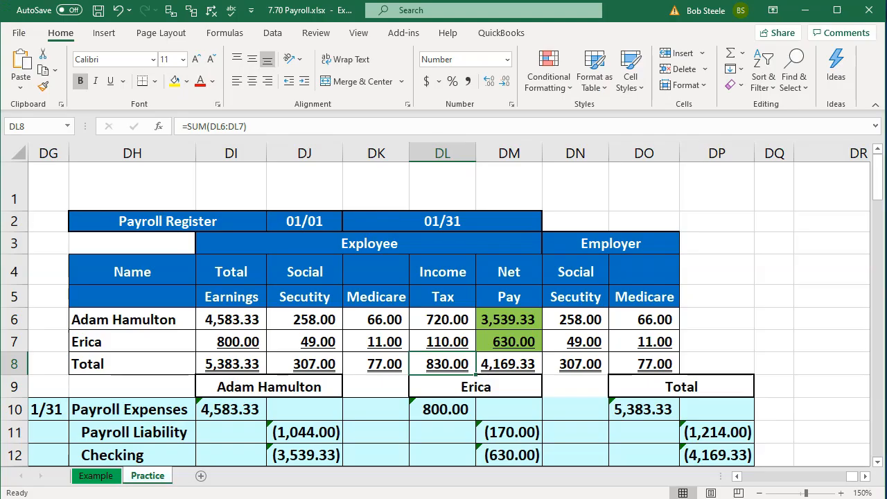
key(alt+Tab)
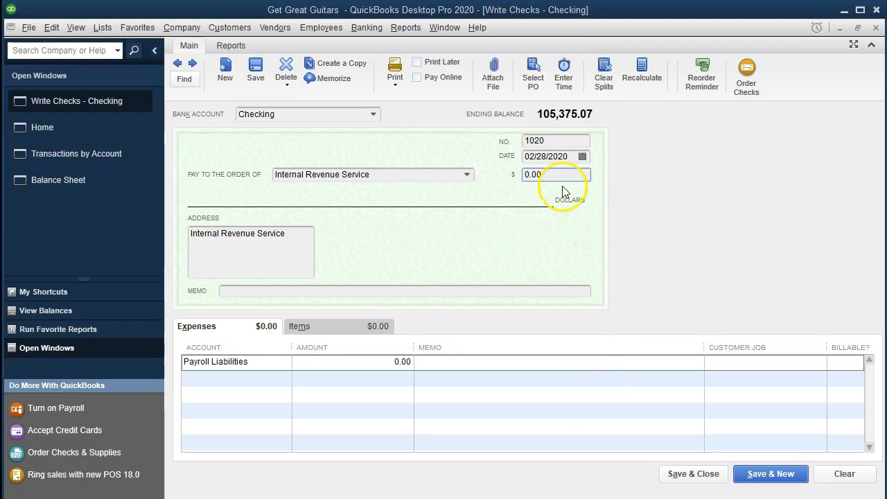
text(830)
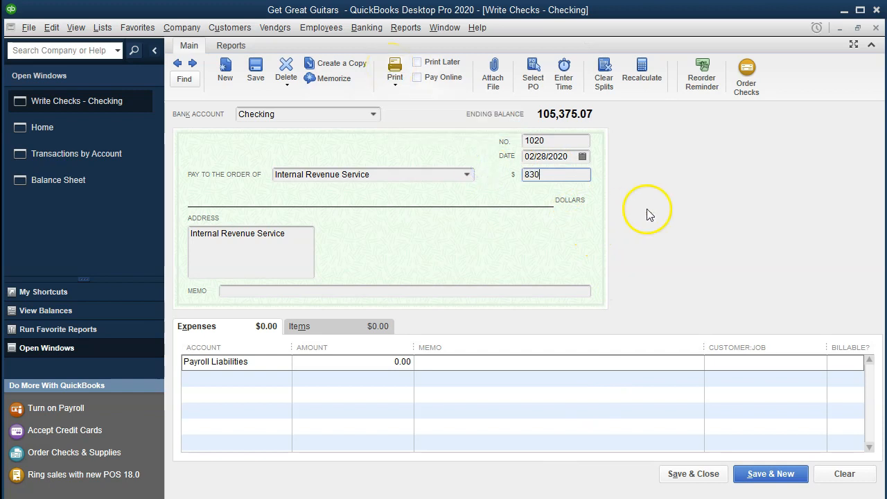
key(Tab)
- Enter the check memo "Payorll Tax - FIT" and select its text for copying
key(Tab)
text(P)
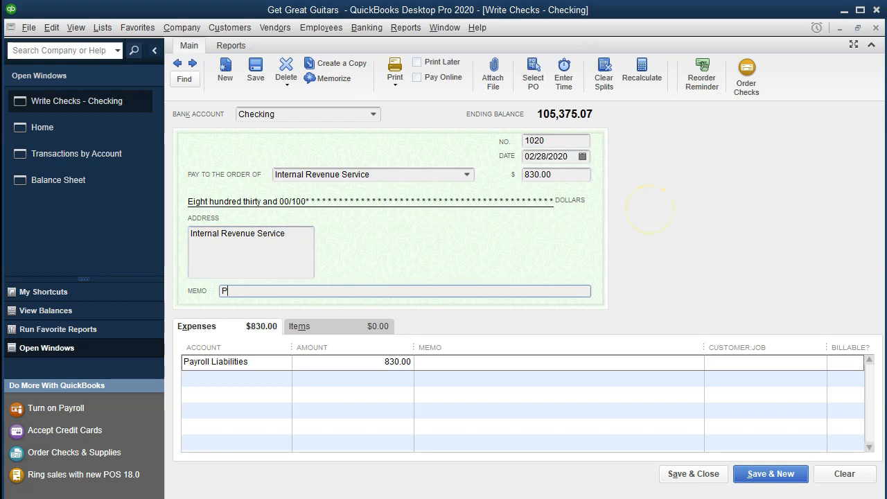
text(ayroll Tax - FIT)
key(shift+Left)
key(shift+Left)
key(shift+Left)
key(shift+Left)
key(shift+Left)
key(shift+Left)
key(shift+Left)
key(shift+Left)
key(shift+Left)
key(shift+Left)
key(shift+Left)
key(shift+Left)
key(shift+Left)
key(shift+Left)
key(shift+Left)
key(shift+Left)
key(shift+Left)
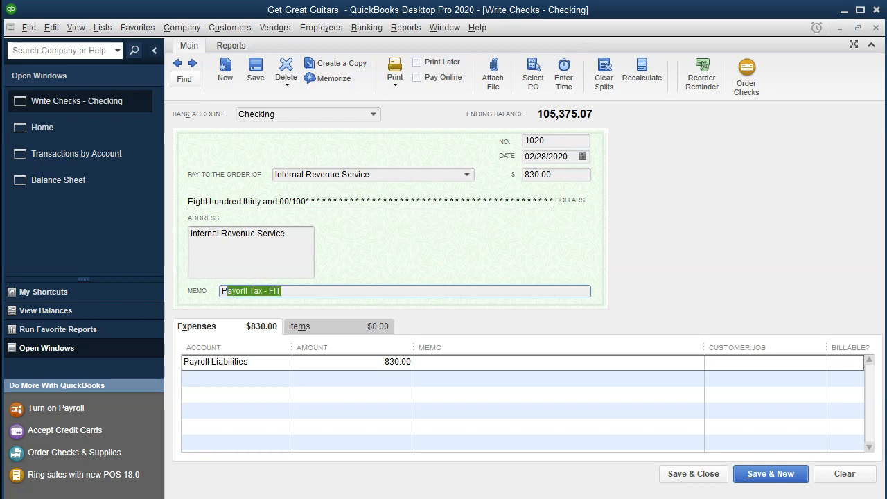
- Add the memo "Payorll Tax - FIT" to the Payroll Liabilities line, and save and close the check
key(Tab)
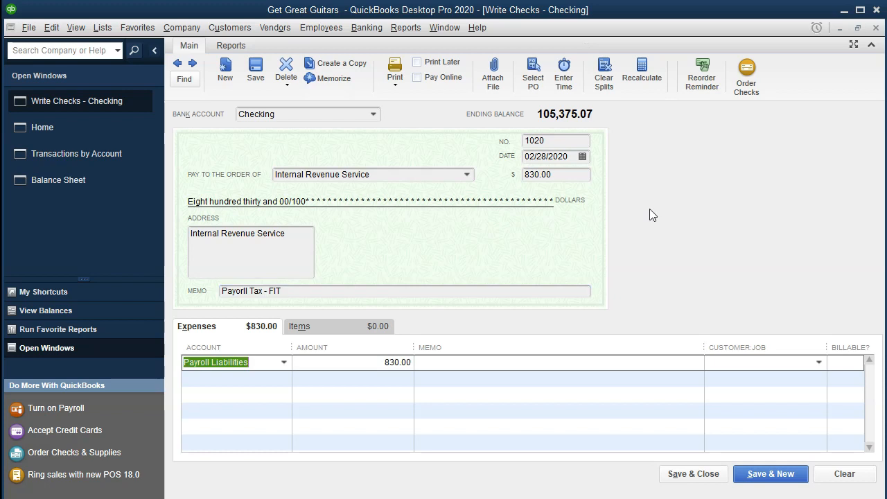
key(Tab)
key(Tab)
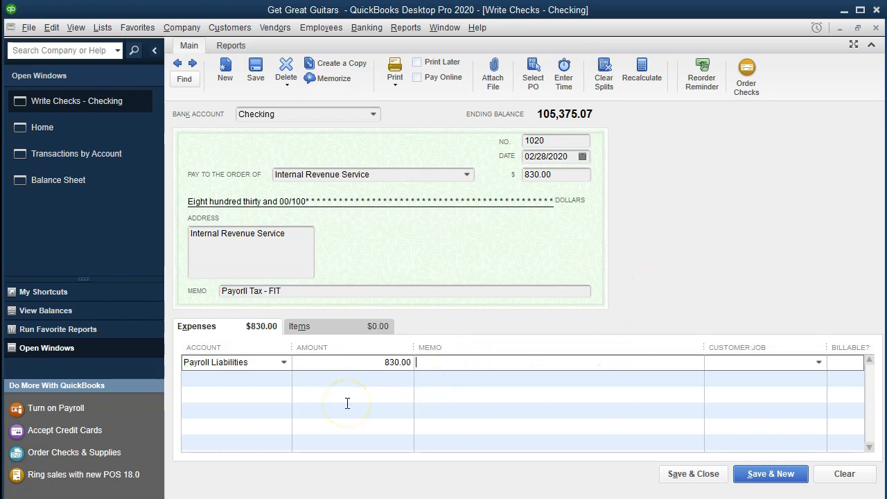
text(Payorll Tax - FIT)
click(737, 476)
key(Escape)
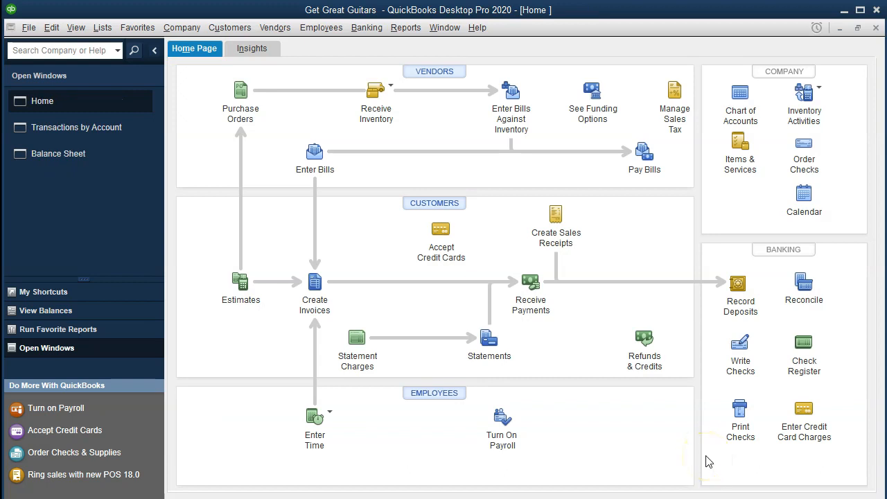
- Open the Checking account's transaction detail from the balance sheet and examine the three Internal Revenue Service checks
click(96, 160)
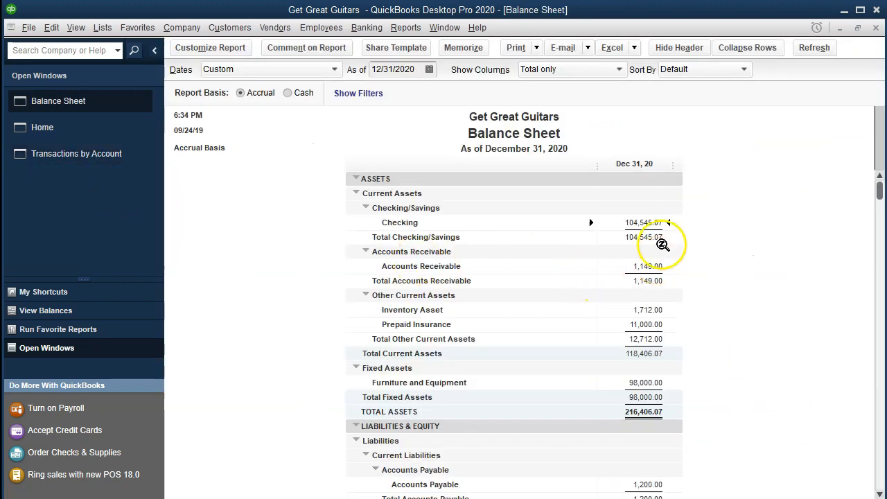
double_click(644, 222)
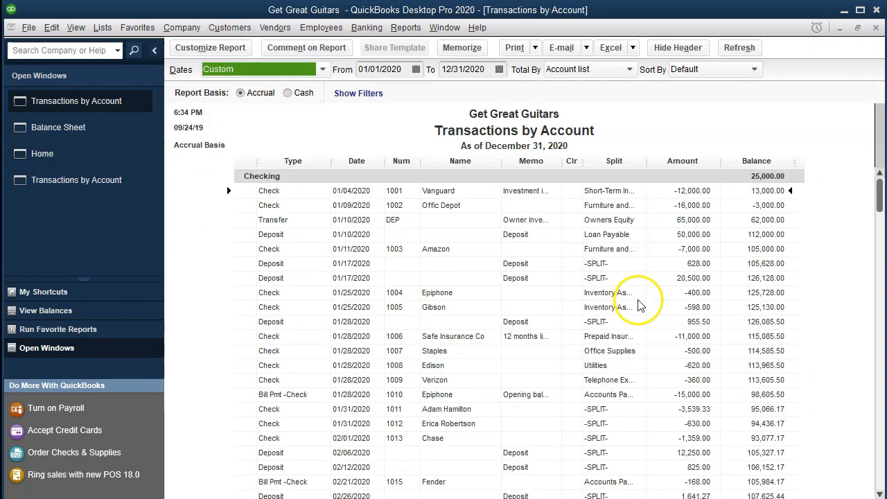
scroll(644, 297, down, 5)
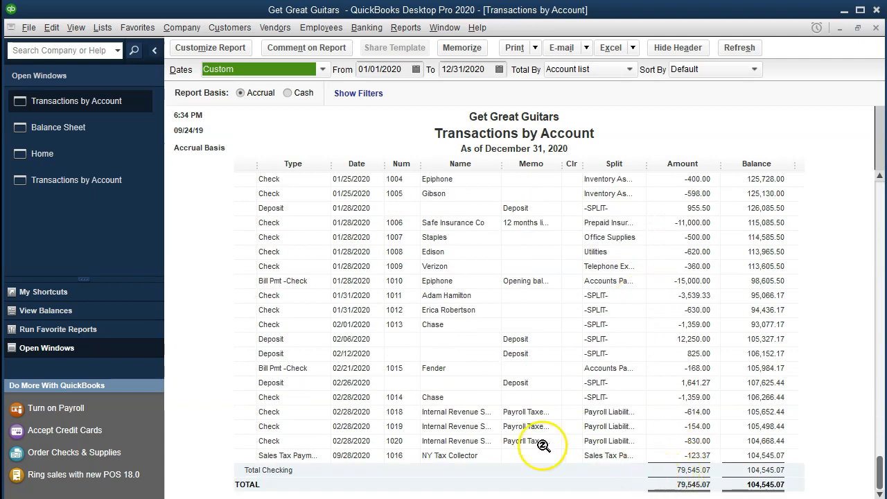
click(686, 412)
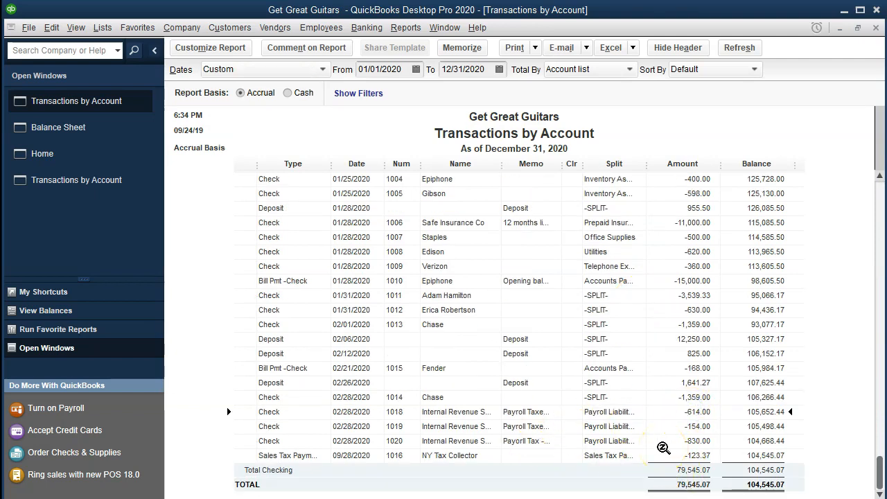
click(678, 425)
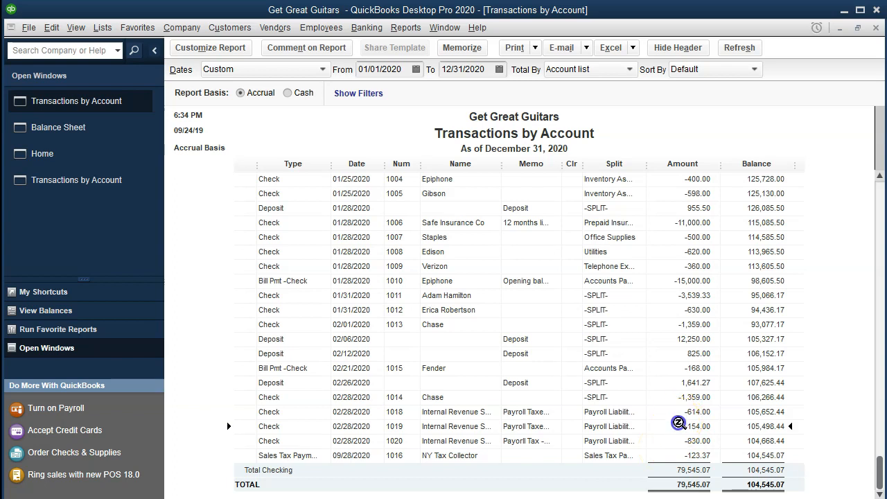
click(665, 441)
- Close the Checking transaction detail and review the liabilities section of the balance sheet
click(877, 27)
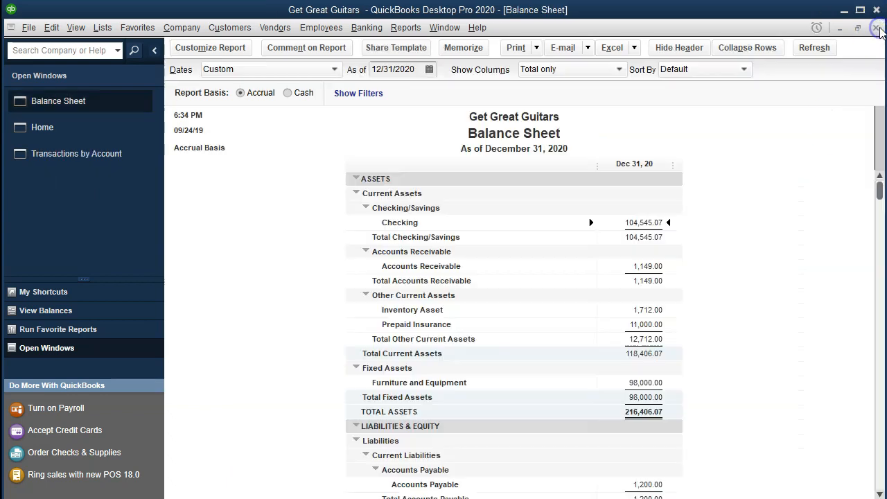
scroll(590, 411, down, 4)
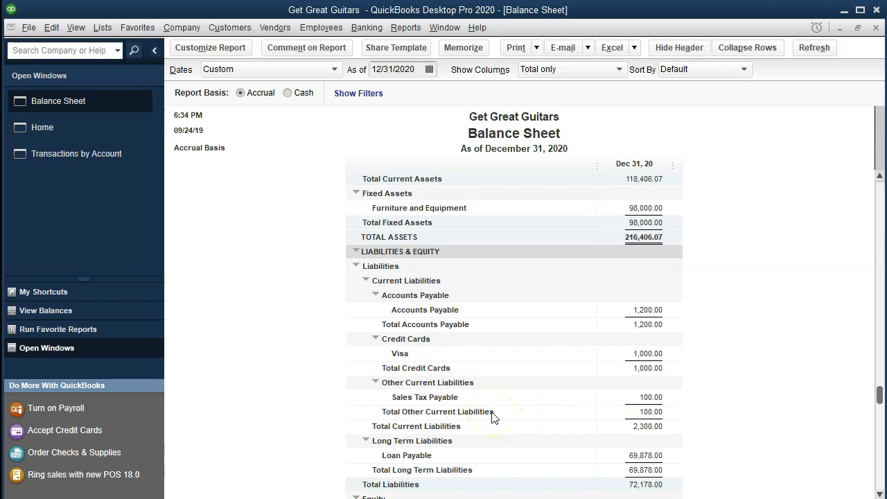
scroll(493, 417, down, 1)
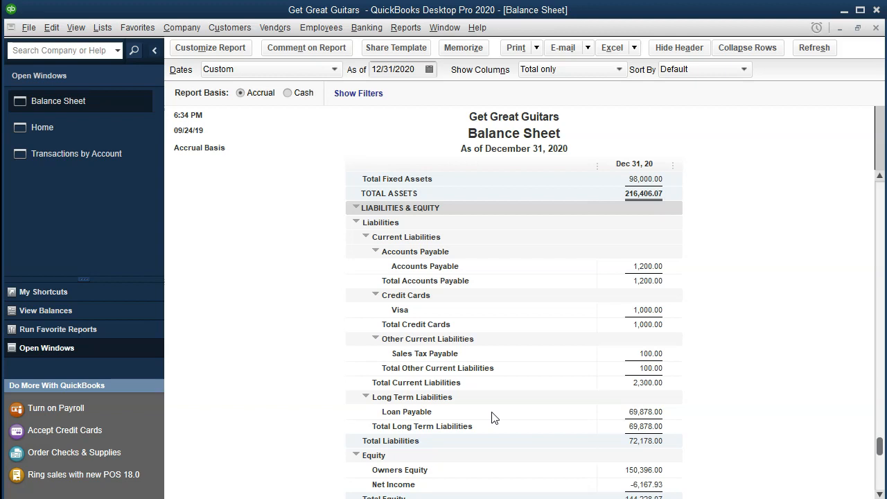
- Open the Trial Balance report and set its date range from 01/01/2020 to 12/31/2020
click(408, 31)
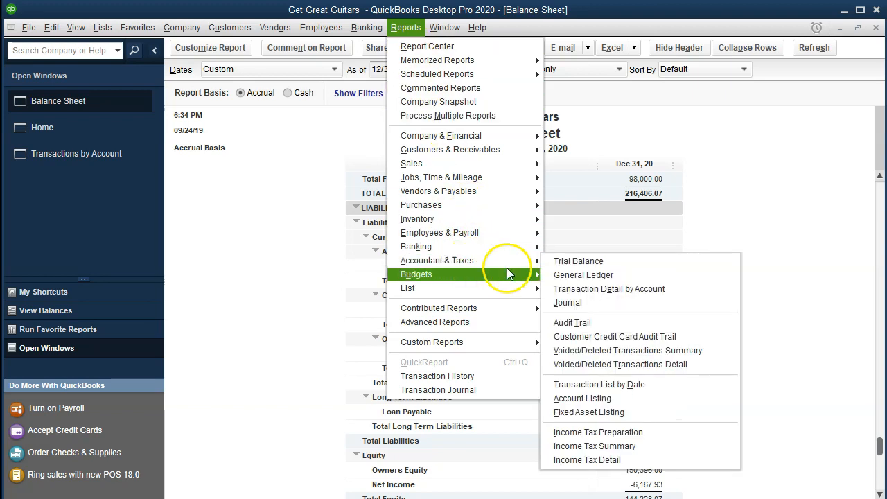
click(610, 267)
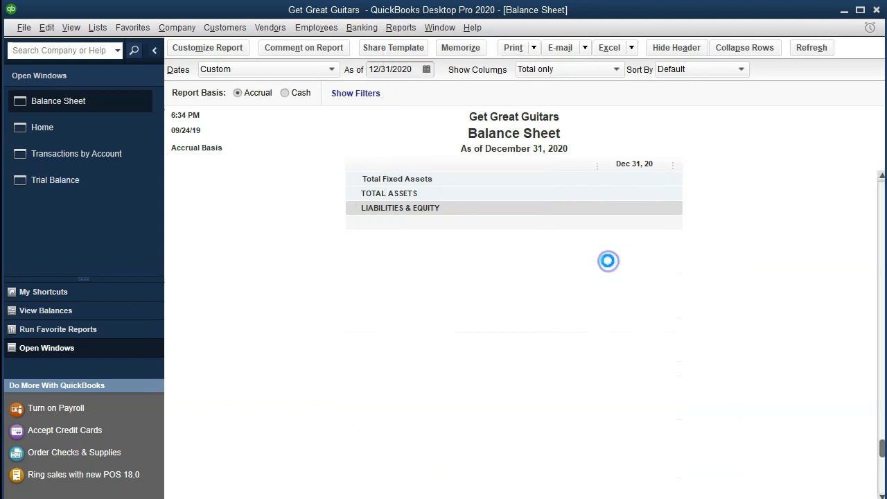
key(Tab)
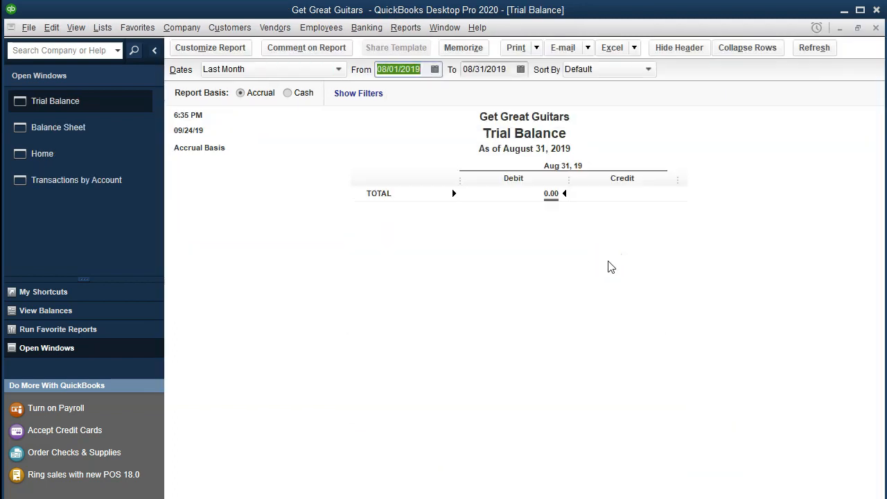
text(010120)
key(Tab)
text(123120)
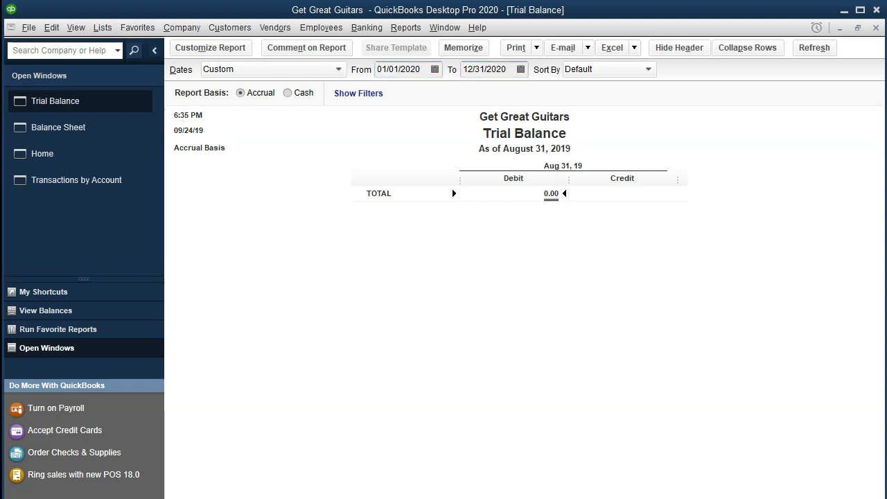
key(Tab)
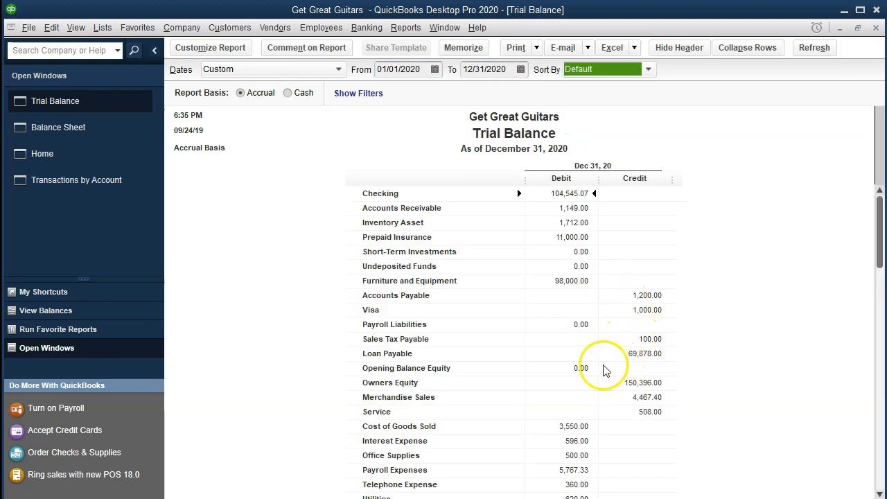
- Open the Payroll Liabilities transaction detail from the trial balance, examine the running balance entry by entry, and close the detail
click(577, 325)
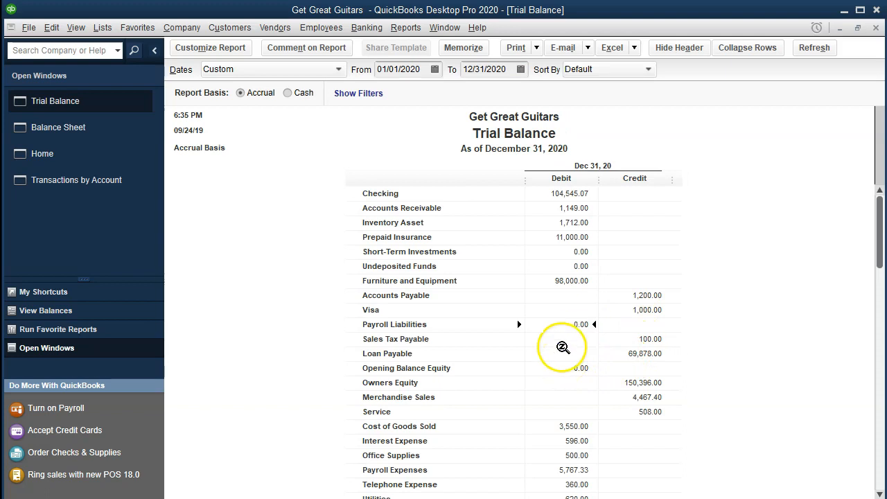
double_click(561, 325)
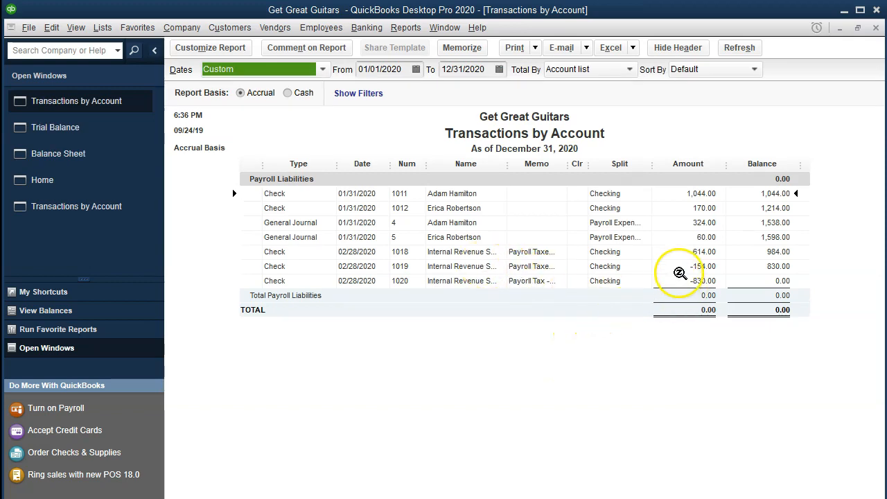
click(782, 281)
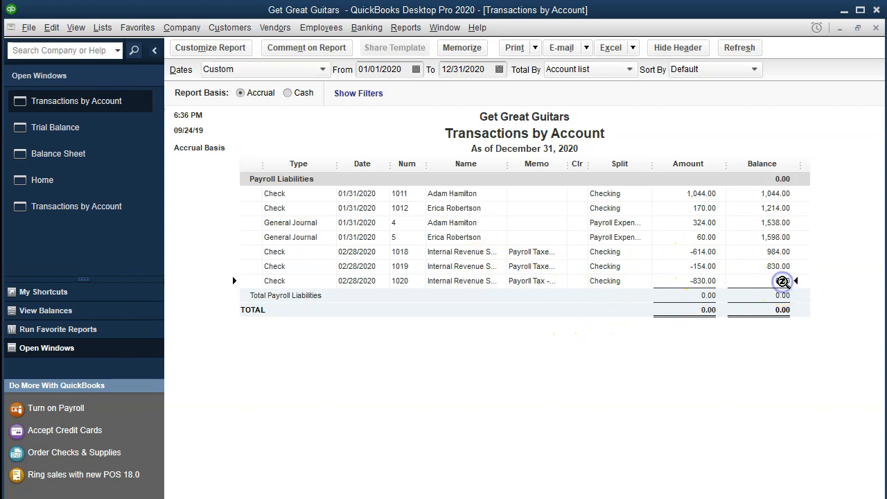
click(773, 192)
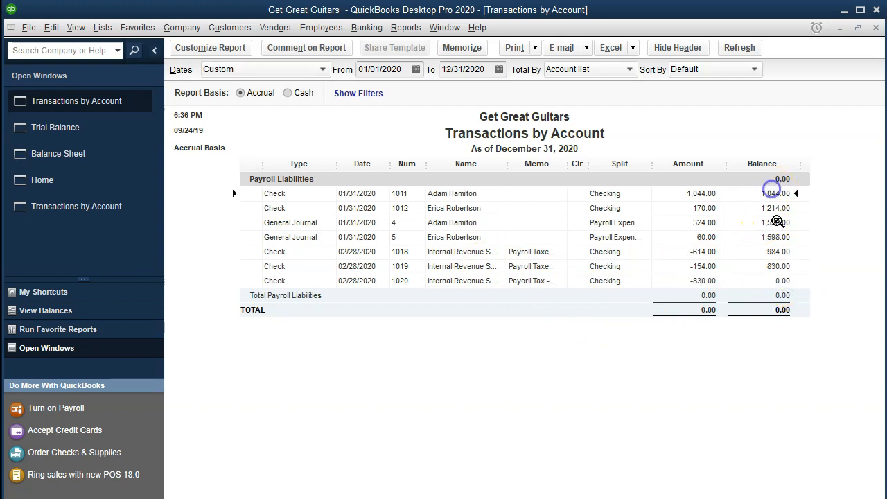
key(Down)
key(Down)
key(Down)
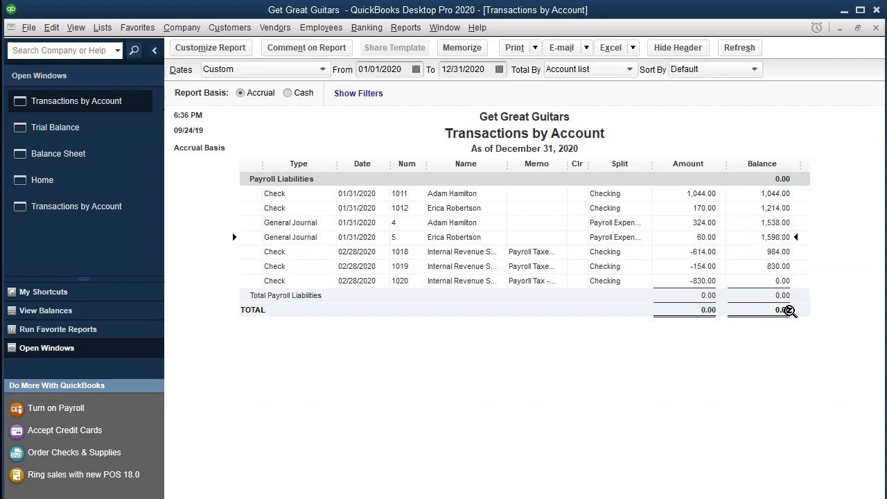
key(Down)
key(Down)
key(Down)
click(876, 27)
- Review the trial balance accounts line by line from Checking down to the debit and credit totals
click(564, 194)
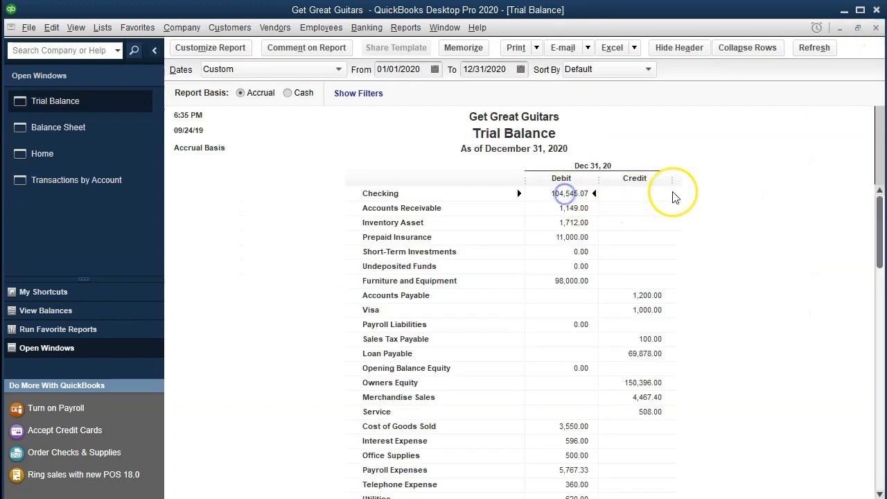
key(Down)
key(Down)
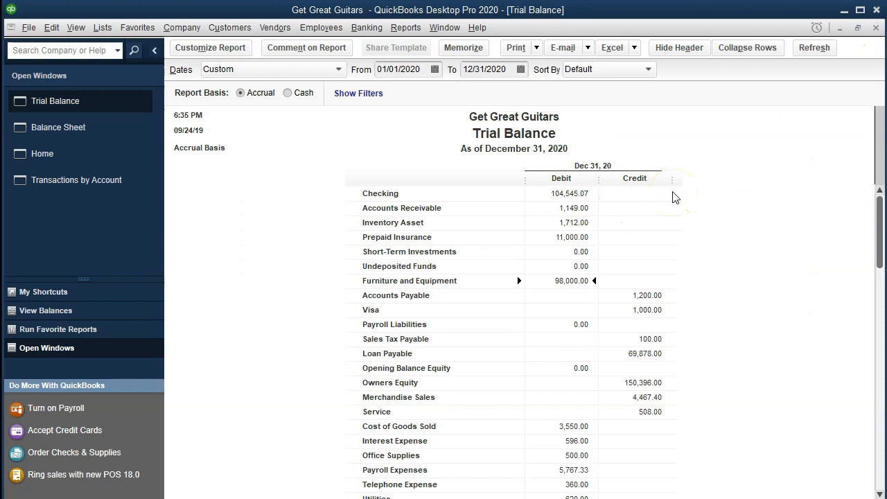
key(Down)
key(Down)
key(Down)
key(Down)
key(Down)
key(Down)
key(Down)
key(Down)
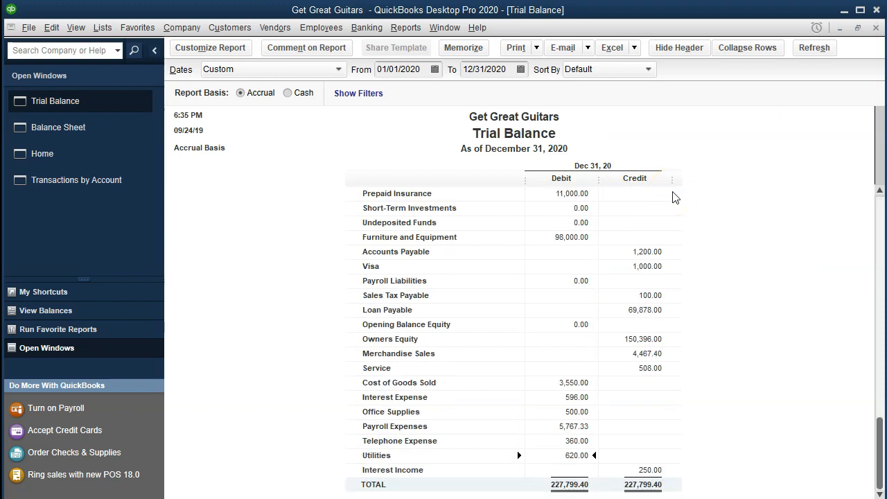
key(Down)
key(Down)
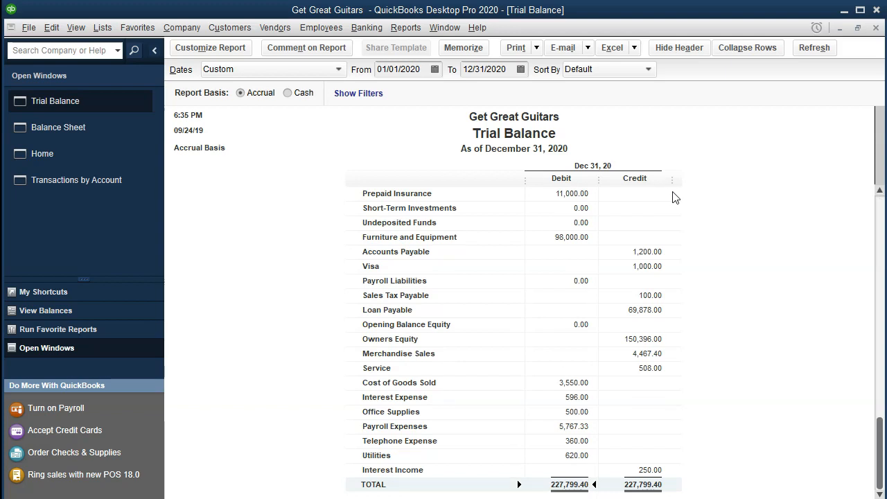